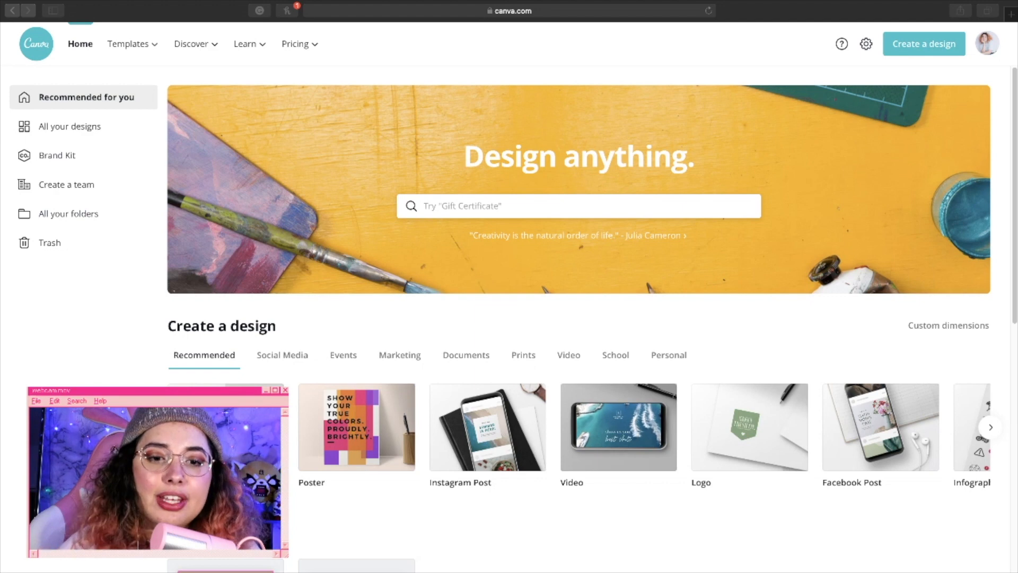
Create a new blank 1080 × 720 px design from custom dimensions
{"action": "left_click", "coordinate": [941, 49]}
{"action": "left_click", "coordinate": [802, 116]}
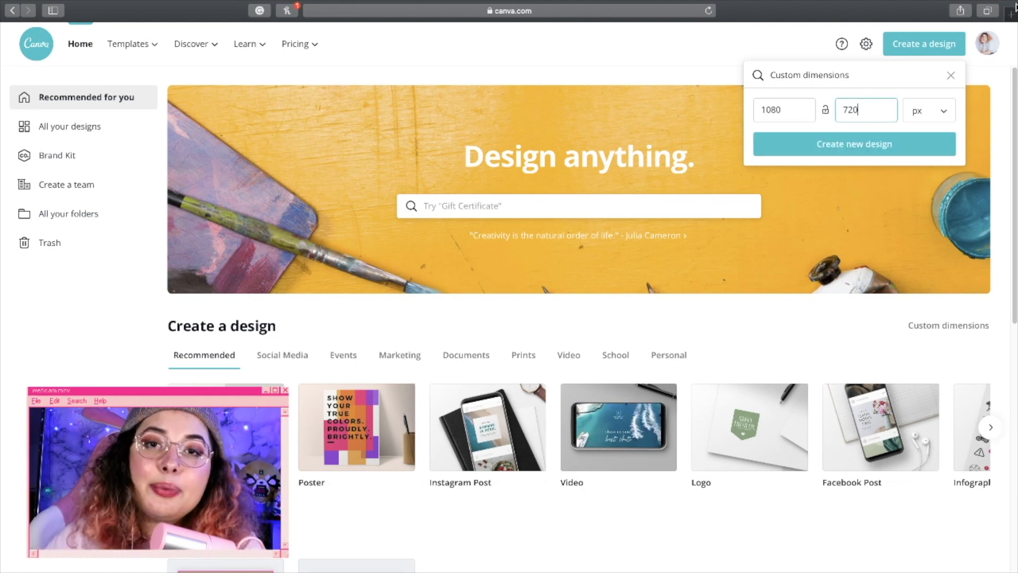
{"action": "left_click", "coordinate": [862, 149]}
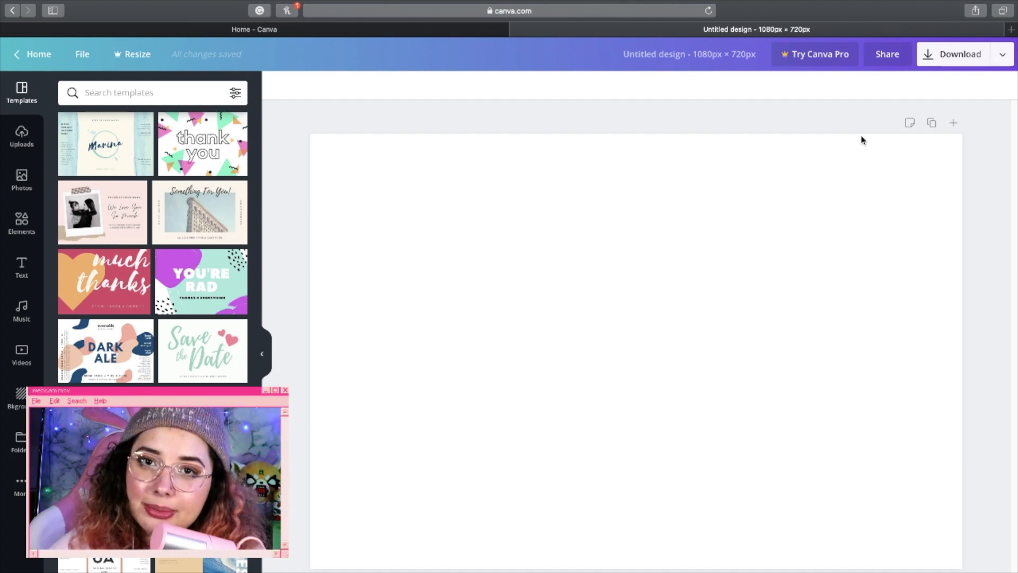
Place a grey square from Elements and stretch it to cover the whole page
{"action": "left_click", "coordinate": [16, 233]}
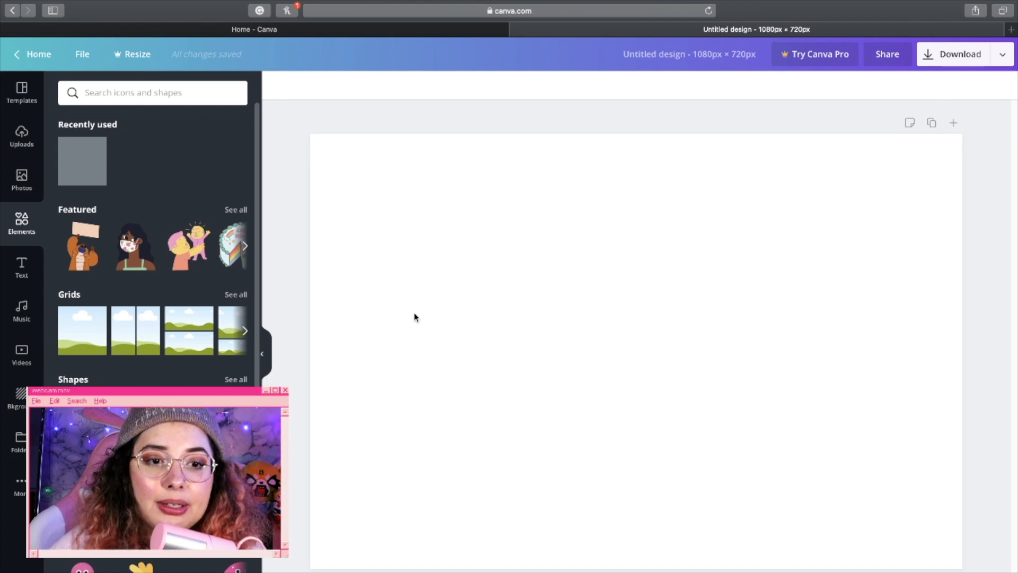
{"action": "left_click_drag", "start_coordinate": [429, 295], "coordinate": [409, 288]}
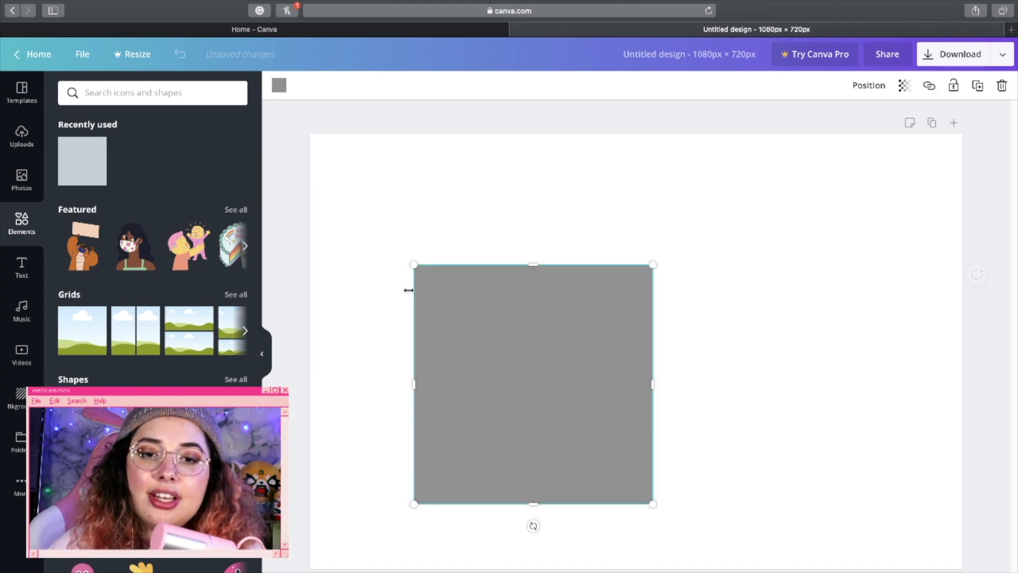
{"action": "left_click_drag", "start_coordinate": [524, 285], "coordinate": [458, 190]}
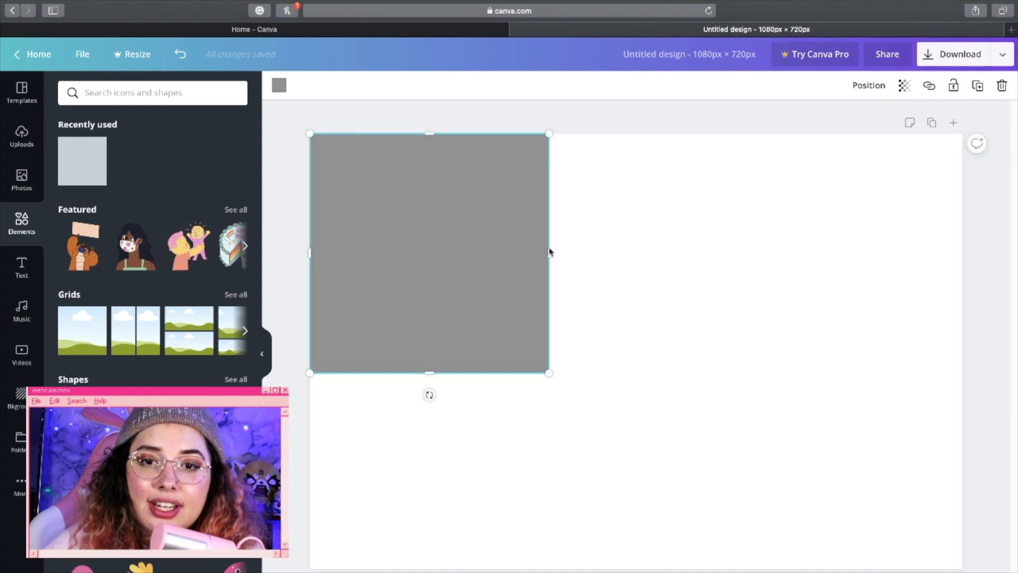
{"action": "left_click_drag", "start_coordinate": [838, 227], "coordinate": [963, 186]}
{"action": "left_click_drag", "start_coordinate": [636, 395], "coordinate": [647, 568]}
Colour the full-page rectangle pink
{"action": "left_click", "coordinate": [278, 85]}
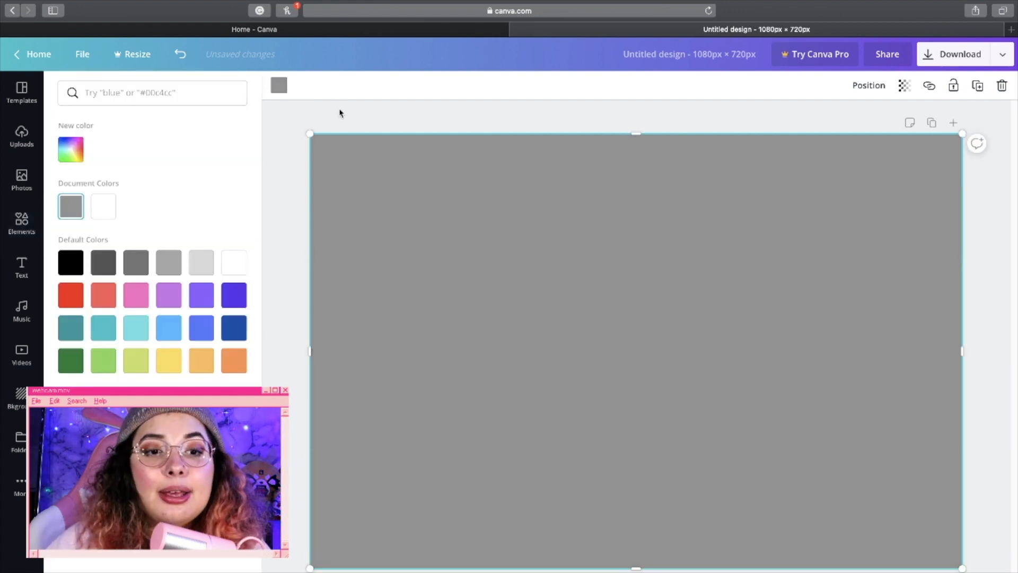
{"action": "left_click", "coordinate": [135, 304]}
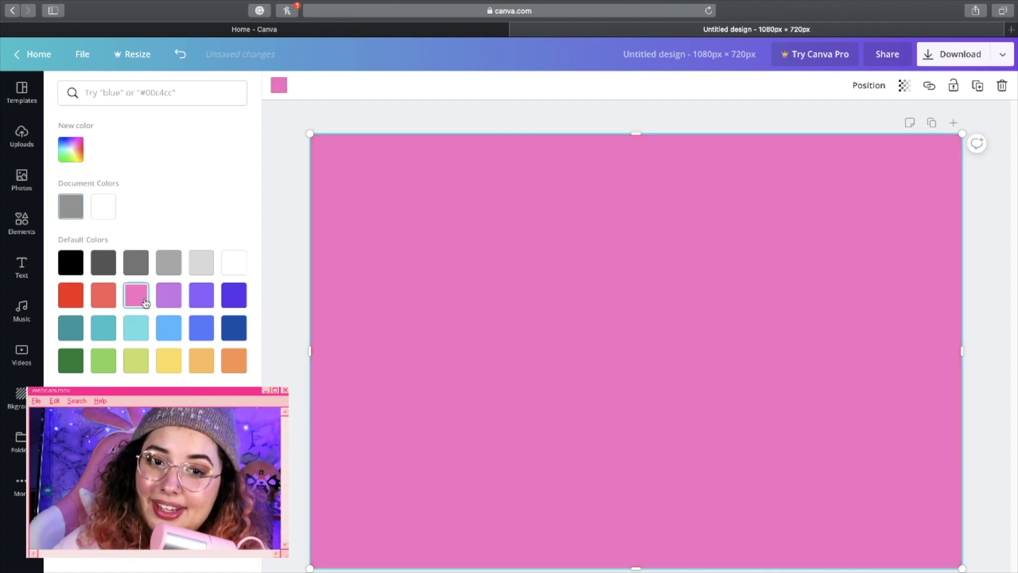
{"action": "left_click", "coordinate": [284, 191]}
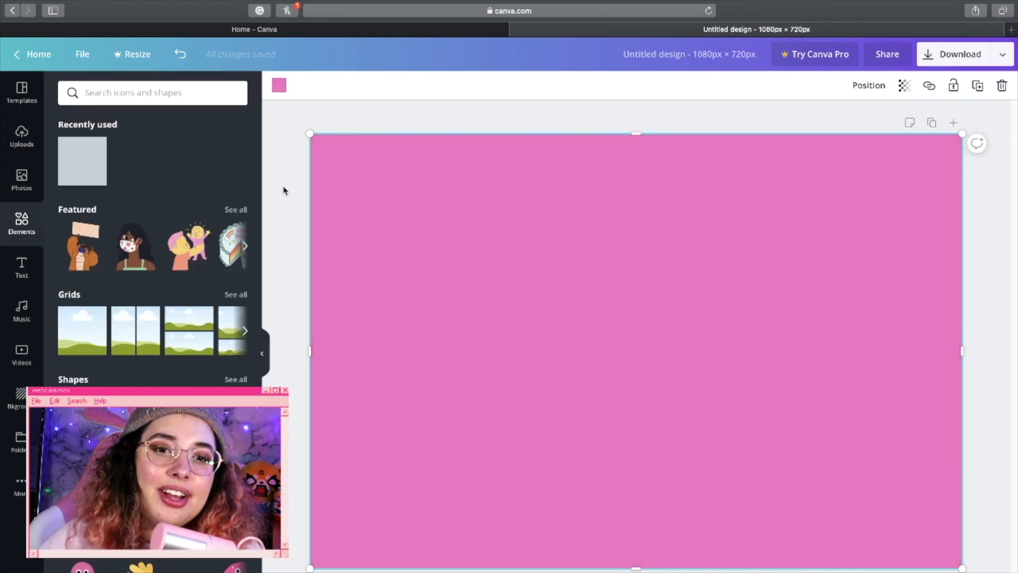
{"action": "left_click", "coordinate": [461, 120]}
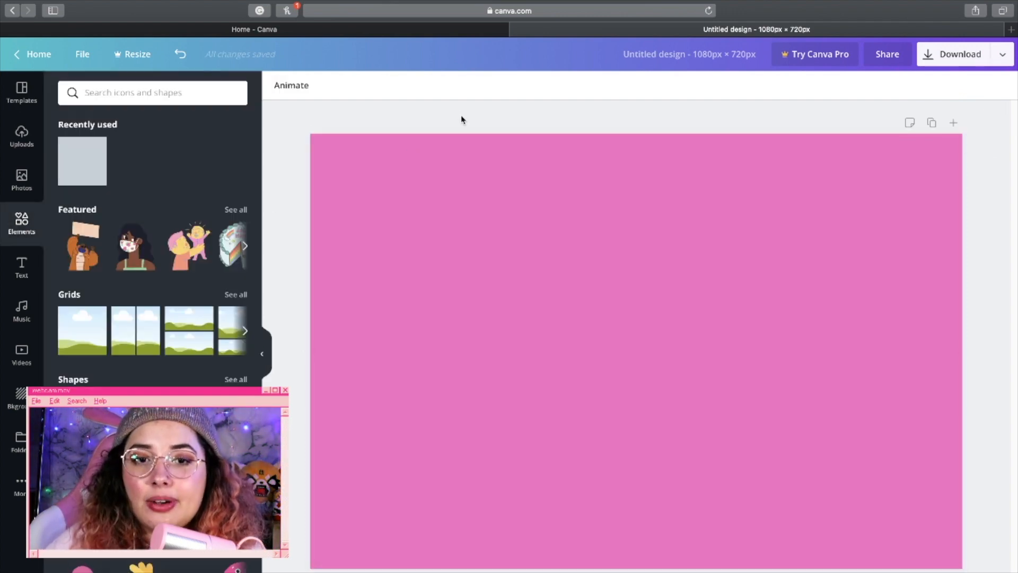
Duplicate the pink rectangle and resize the copy slightly inset from the page edges
{"action": "left_click", "coordinate": [531, 267]}
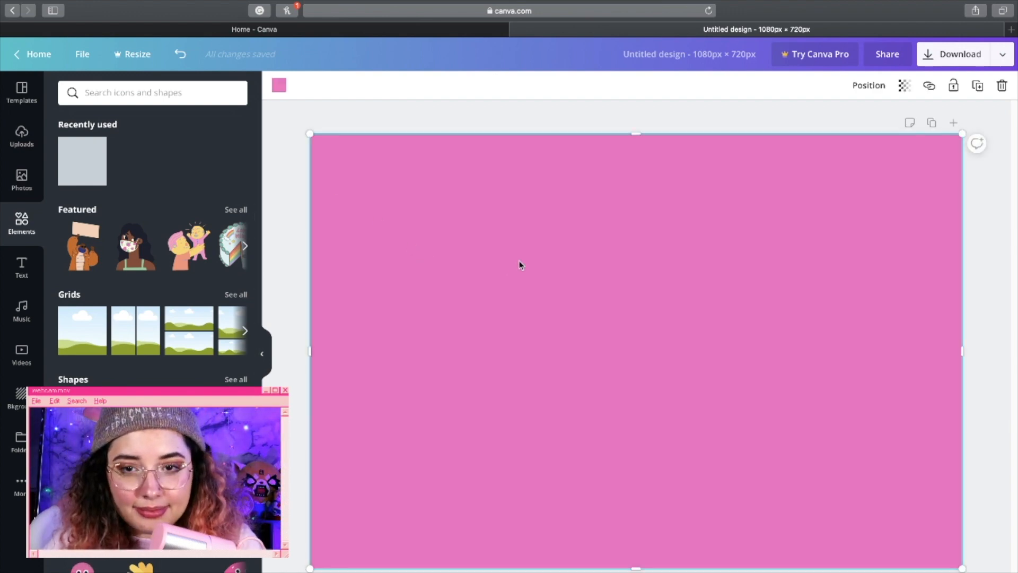
{"action": "key", "text": "super+d"}
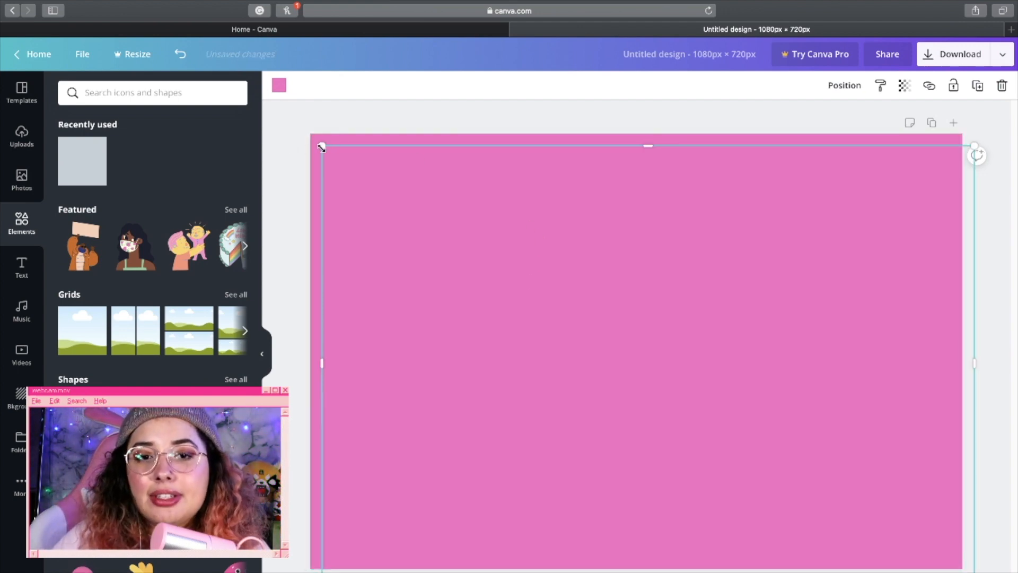
{"action": "left_click_drag", "start_coordinate": [341, 164], "coordinate": [381, 202]}
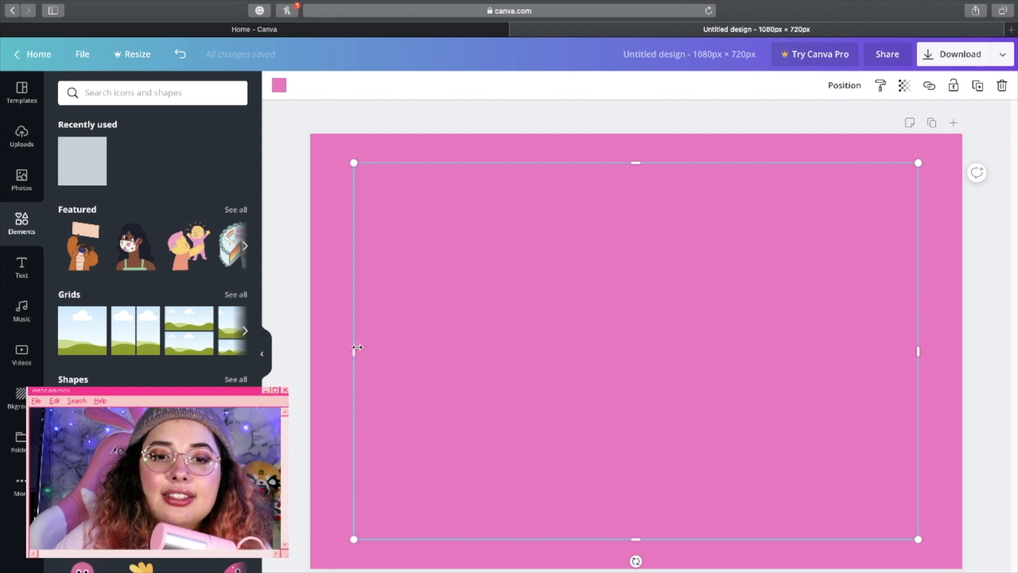
{"action": "left_click_drag", "start_coordinate": [343, 345], "coordinate": [326, 343]}
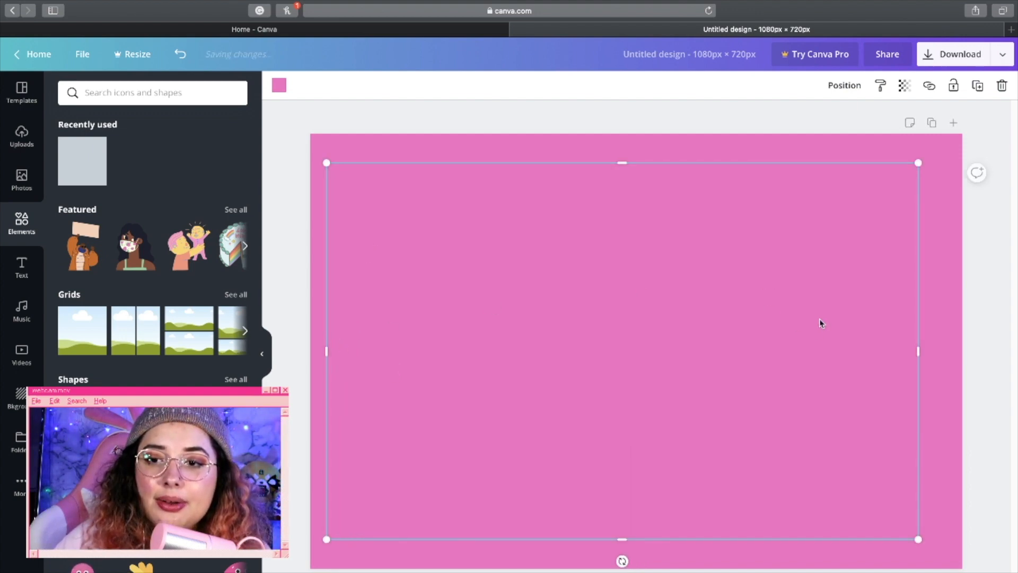
{"action": "left_click_drag", "start_coordinate": [937, 349], "coordinate": [945, 347]}
{"action": "left_click_drag", "start_coordinate": [637, 164], "coordinate": [636, 150]}
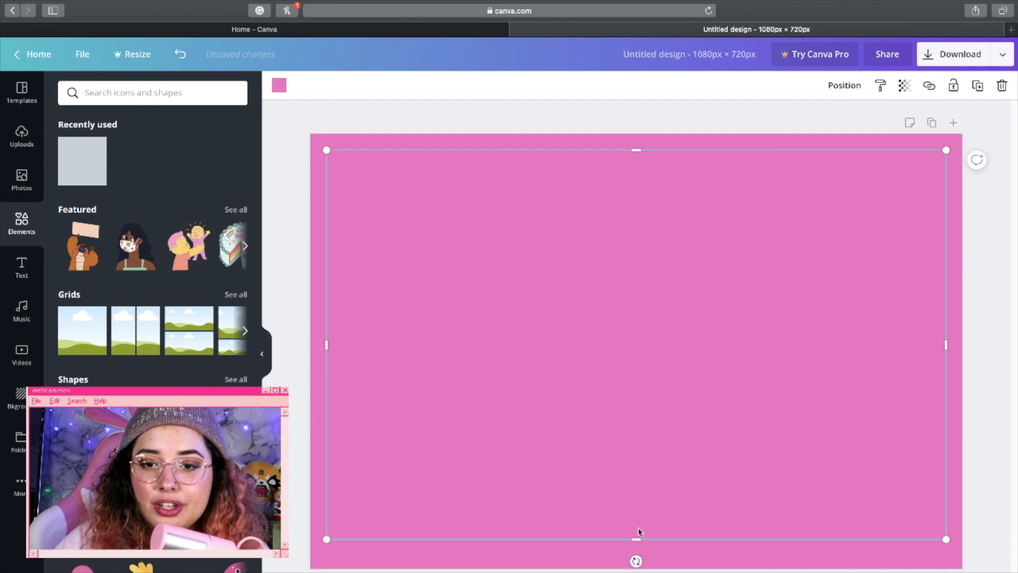
{"action": "left_click_drag", "start_coordinate": [633, 545], "coordinate": [635, 555]}
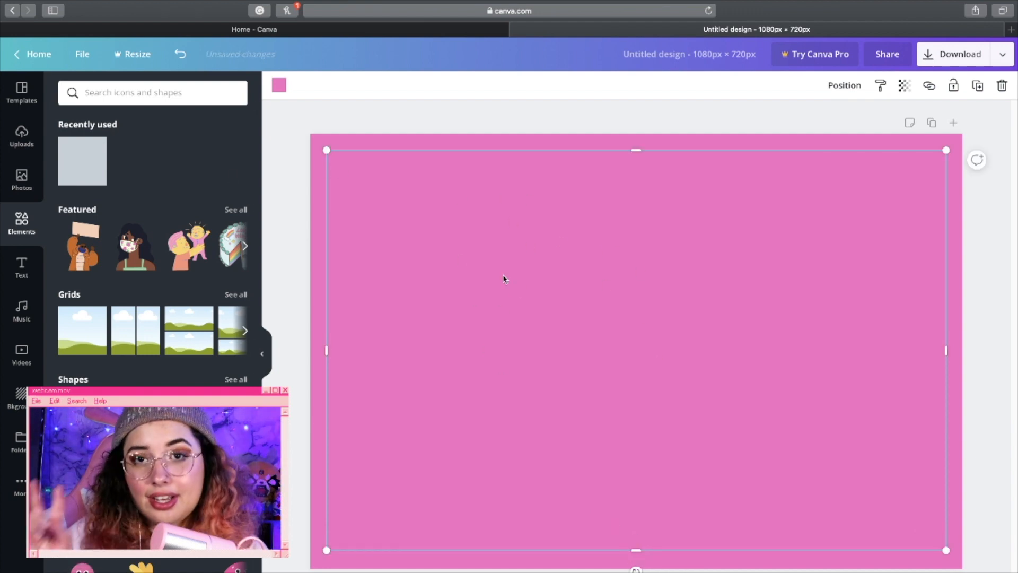
Colour the inner rectangle light green and download the design as an image
{"action": "left_click", "coordinate": [278, 86]}
{"action": "left_click", "coordinate": [114, 362]}
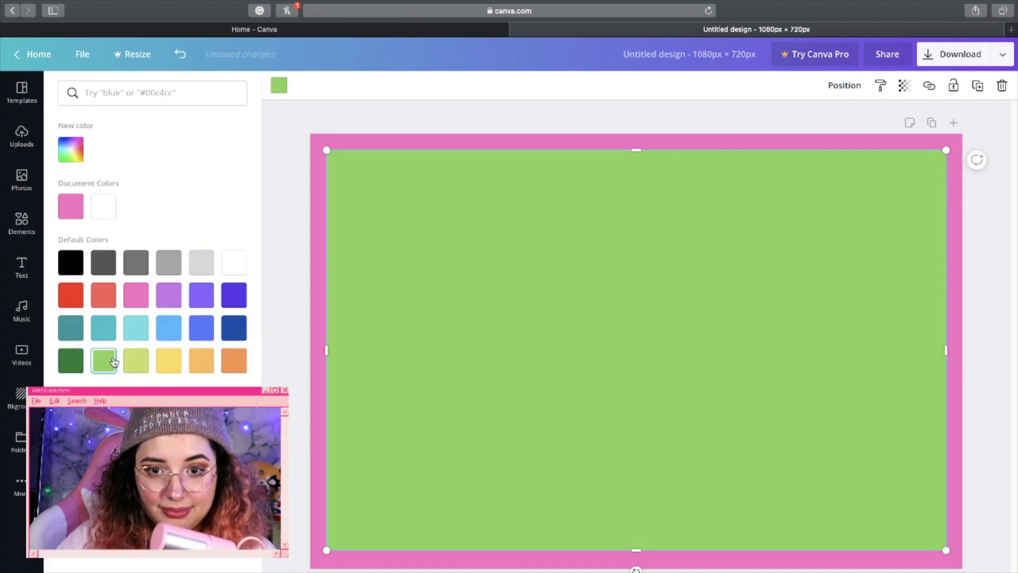
{"action": "left_click", "coordinate": [392, 119]}
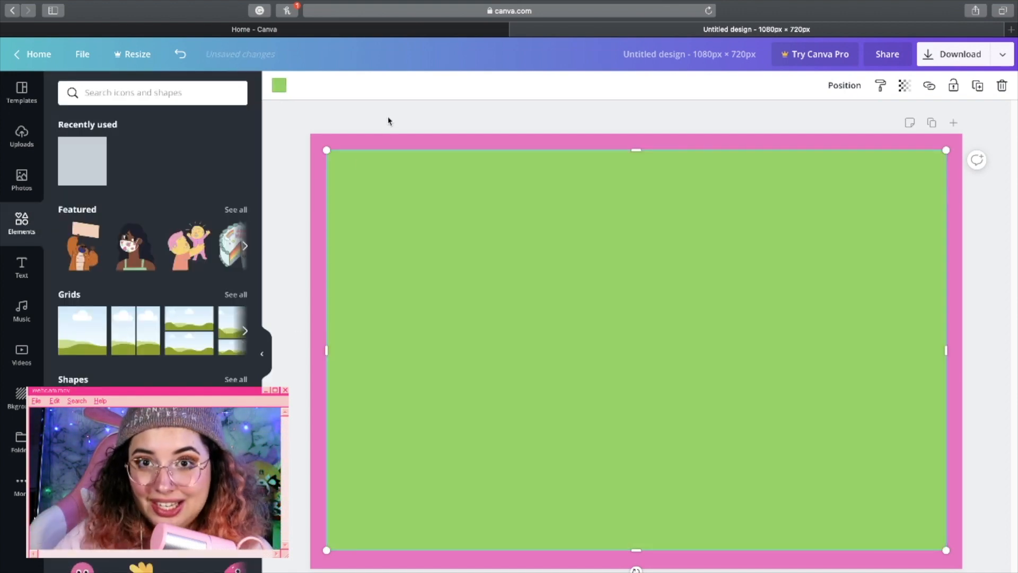
{"action": "left_click", "coordinate": [387, 121]}
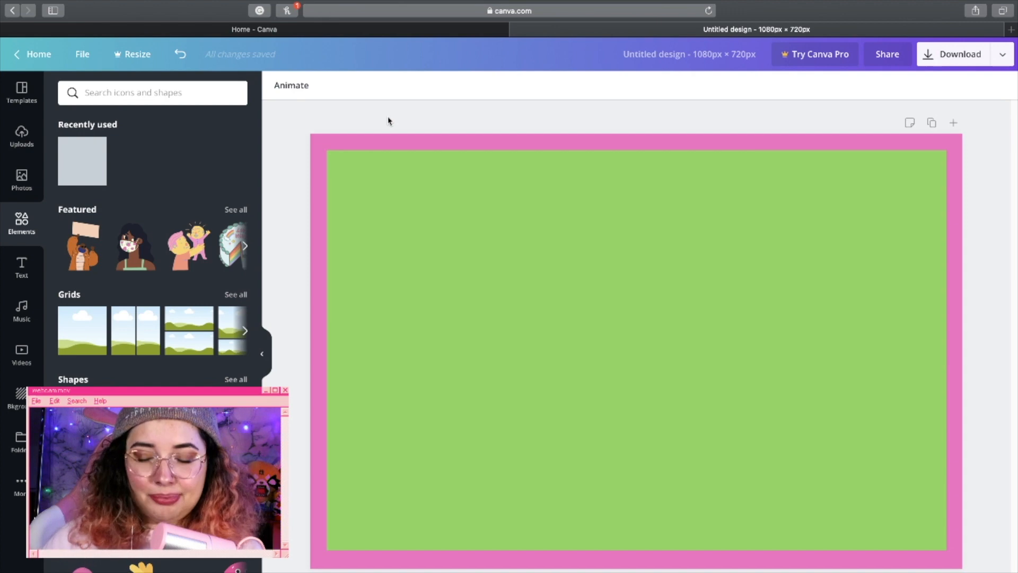
{"action": "left_click", "coordinate": [955, 58]}
{"action": "left_click", "coordinate": [920, 259]}
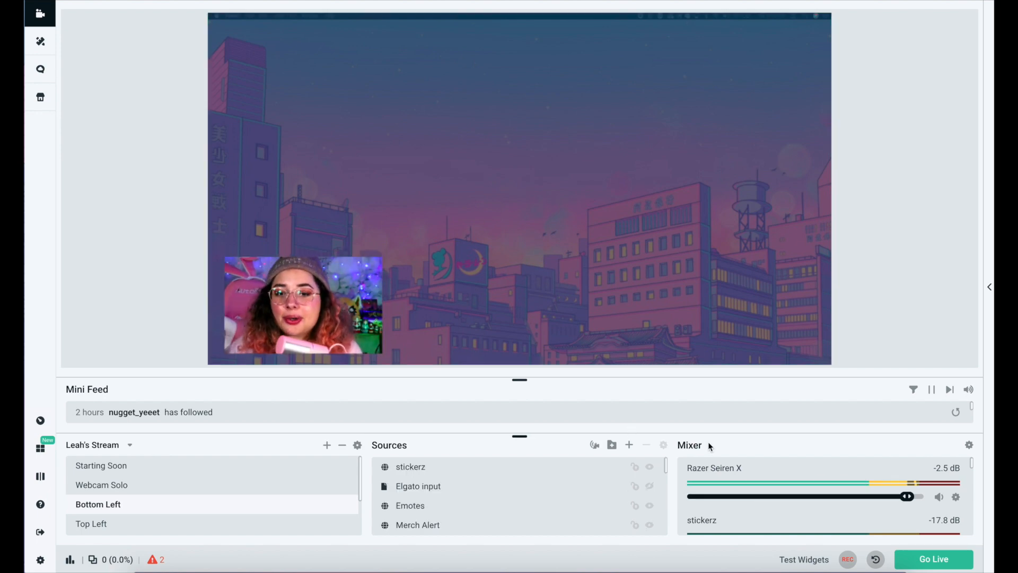
Add a new Image source named webcamtest to the Bottom Left scene
{"action": "left_click", "coordinate": [628, 445]}
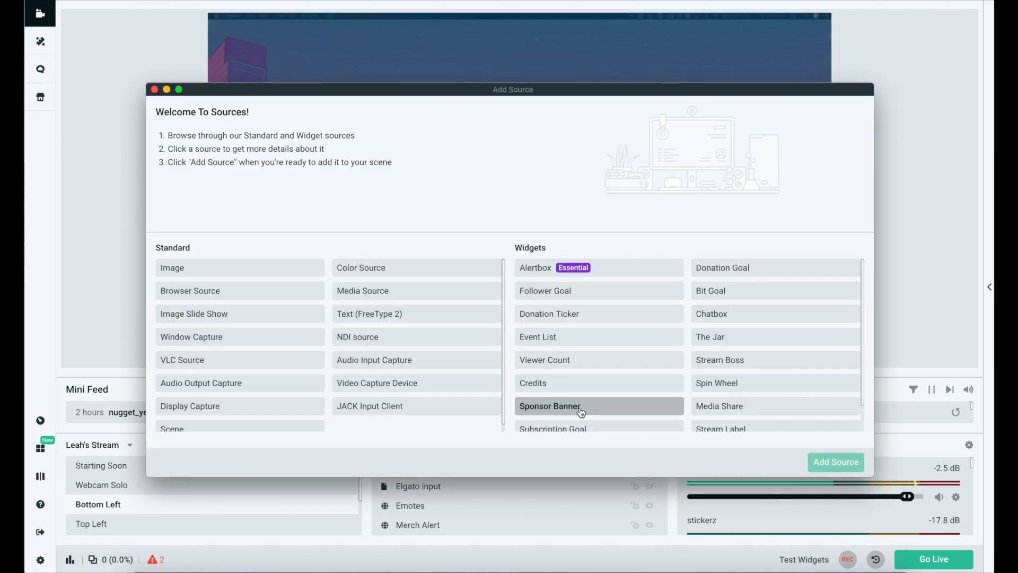
{"action": "left_click", "coordinate": [233, 275]}
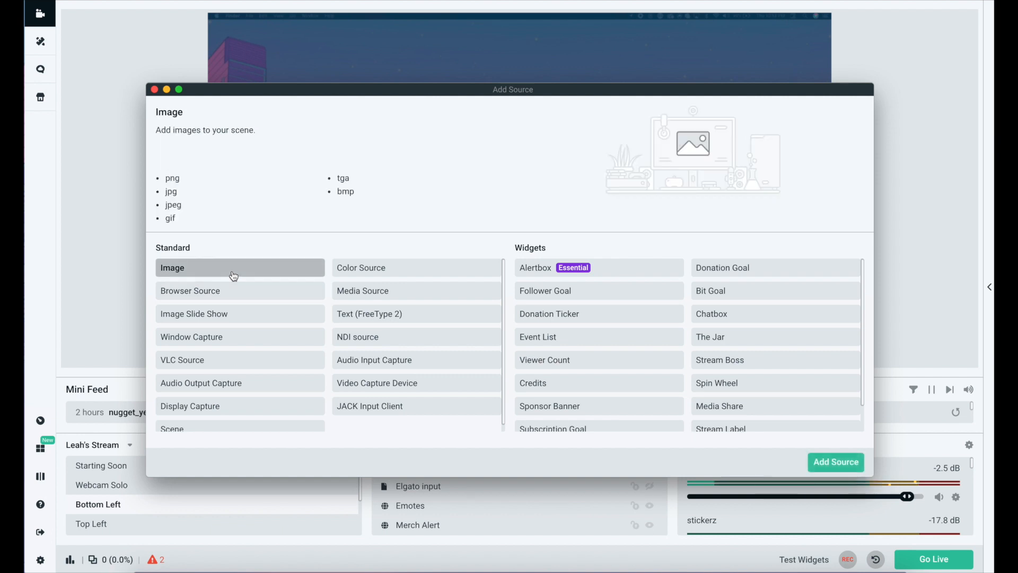
{"action": "left_click", "coordinate": [812, 462]}
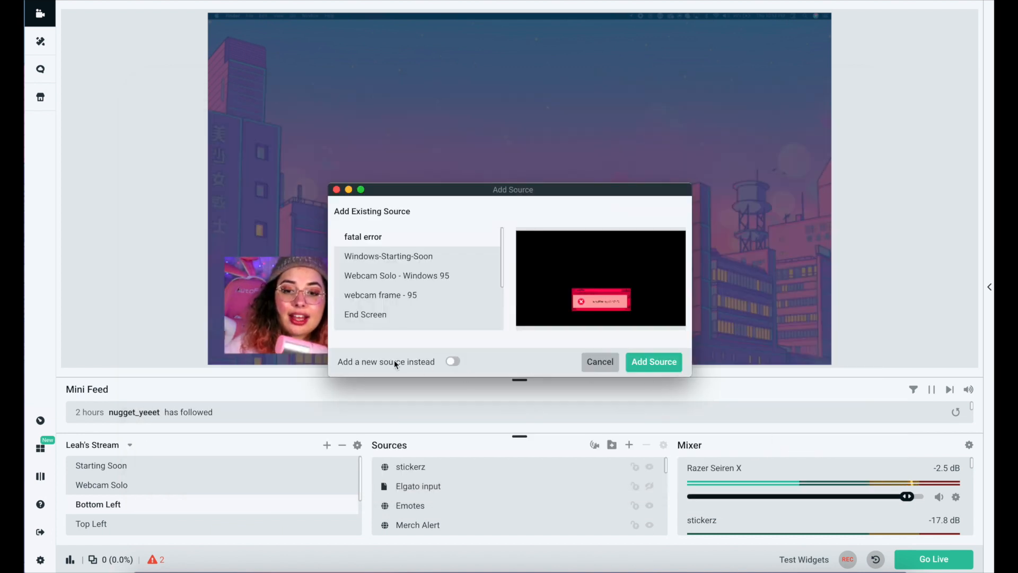
{"action": "left_click", "coordinate": [454, 362]}
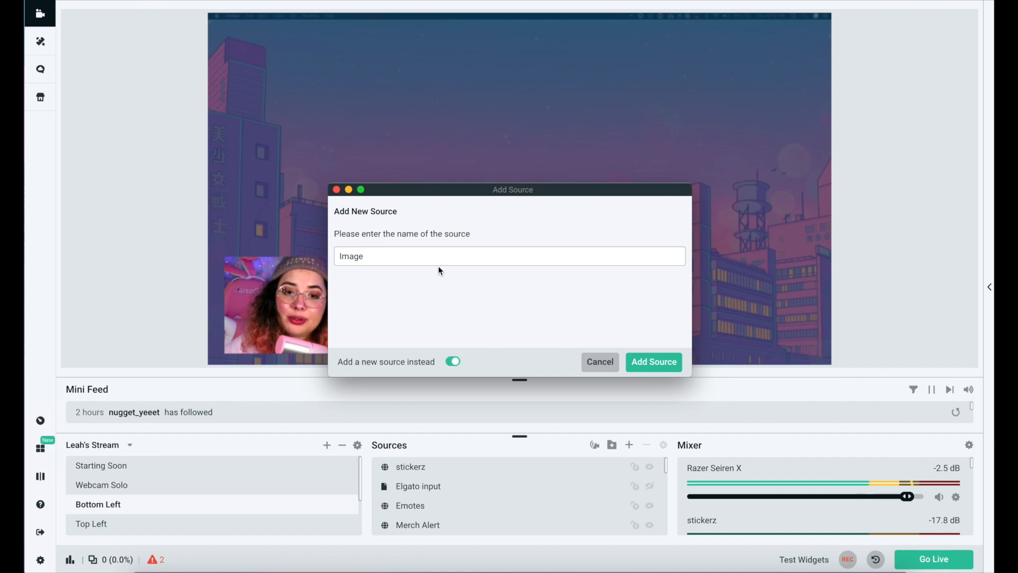
{"action": "left_click_drag", "start_coordinate": [365, 256], "coordinate": [324, 257]}
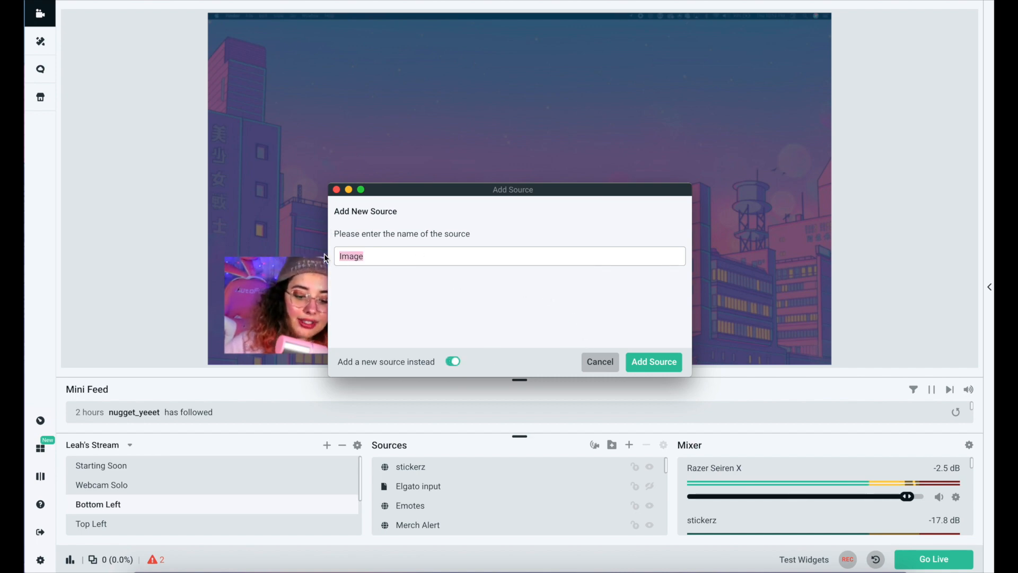
{"action": "type", "text": "edit"}
{"action": "left_click", "coordinate": [653, 362]}
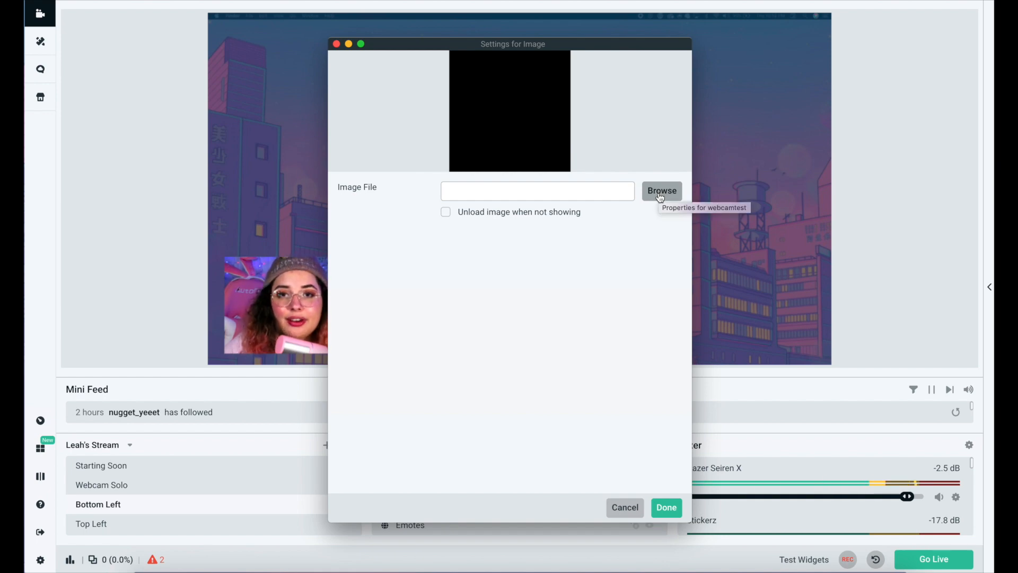
Load Untitled design-2.png as the image source's file
{"action": "left_click", "coordinate": [425, 140]}
{"action": "left_click", "coordinate": [733, 321]}
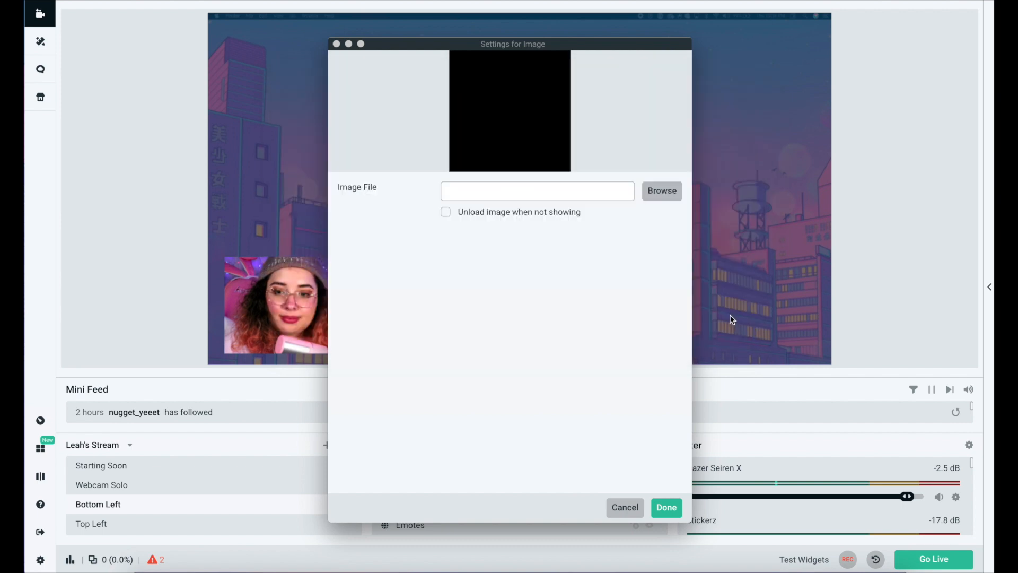
{"action": "key", "text": "Return"}
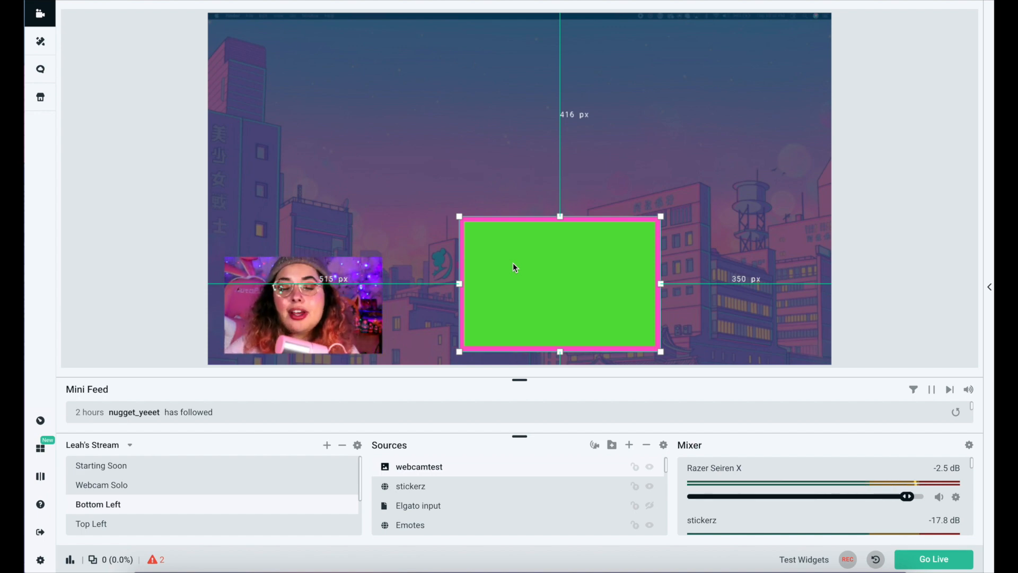
Add a Color Key filter to the webcamtest image source
{"action": "right_click", "coordinate": [512, 289]}
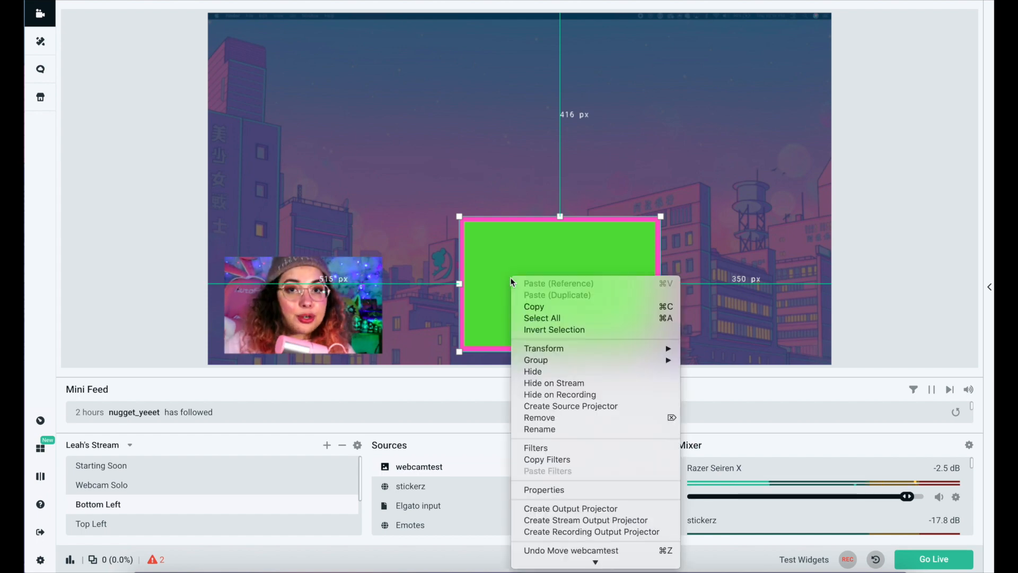
{"action": "left_click", "coordinate": [556, 447]}
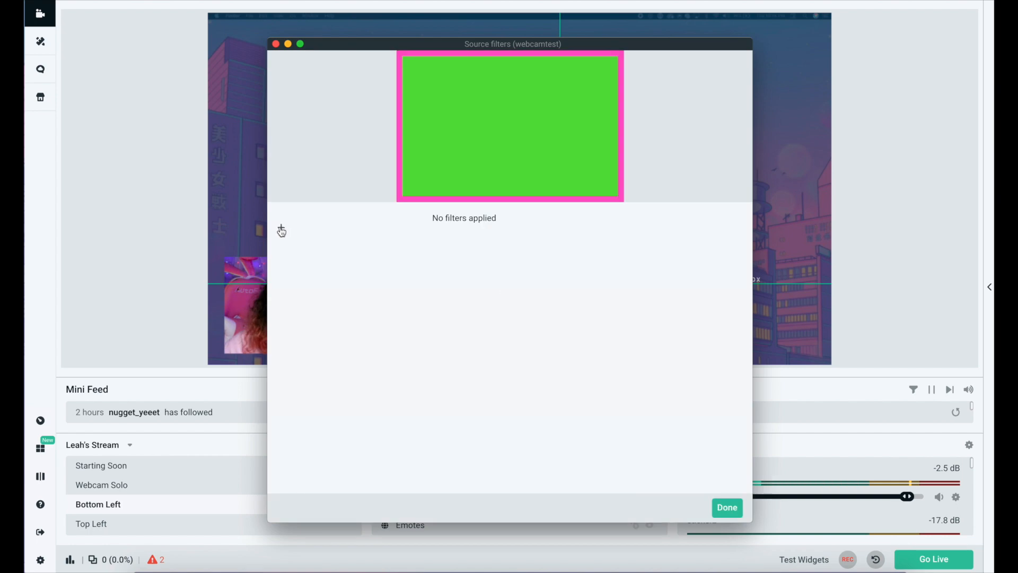
{"action": "left_click", "coordinate": [282, 227]}
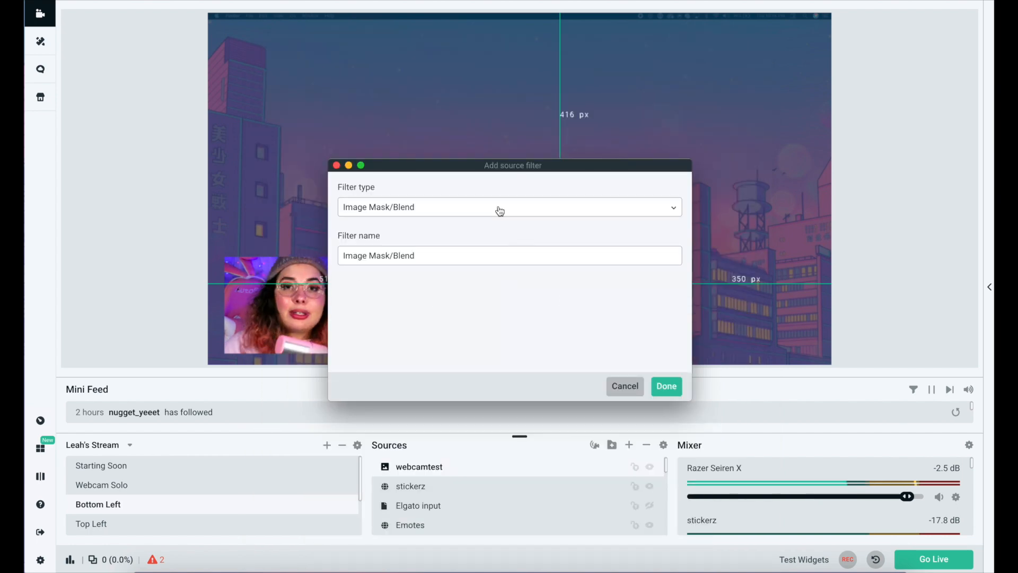
{"action": "left_click", "coordinate": [500, 211]}
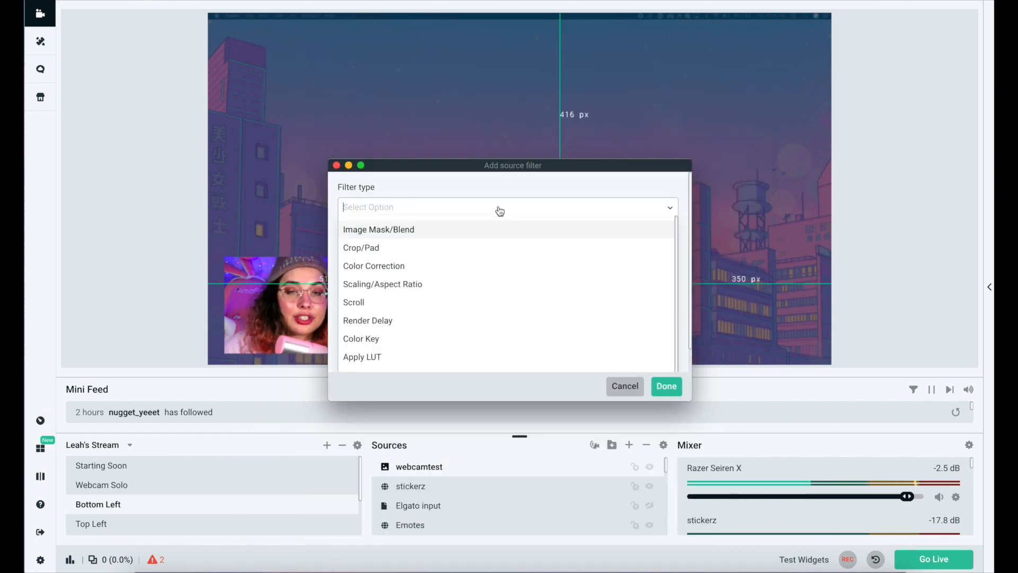
{"action": "left_click", "coordinate": [399, 339]}
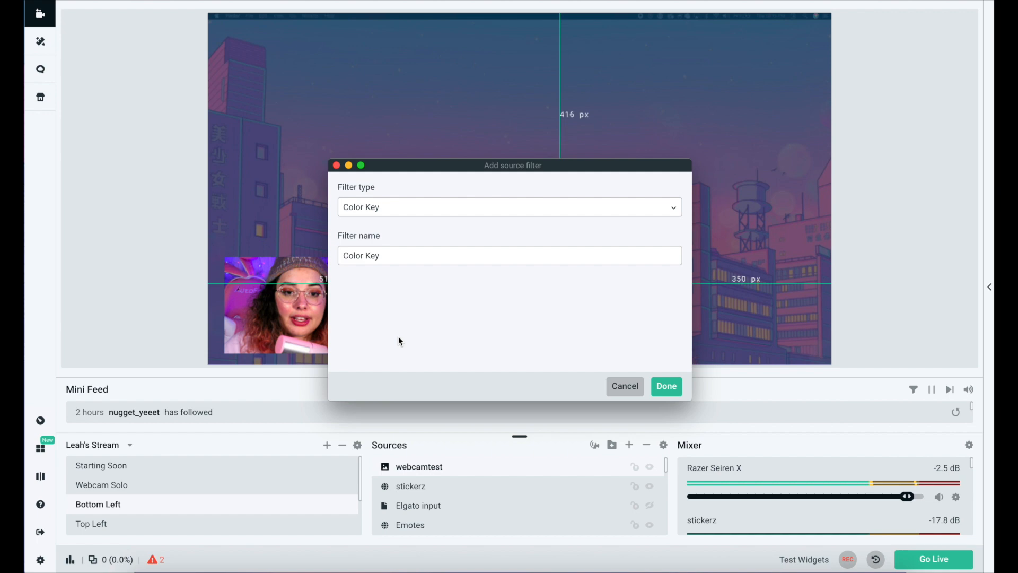
{"action": "left_click", "coordinate": [666, 386]}
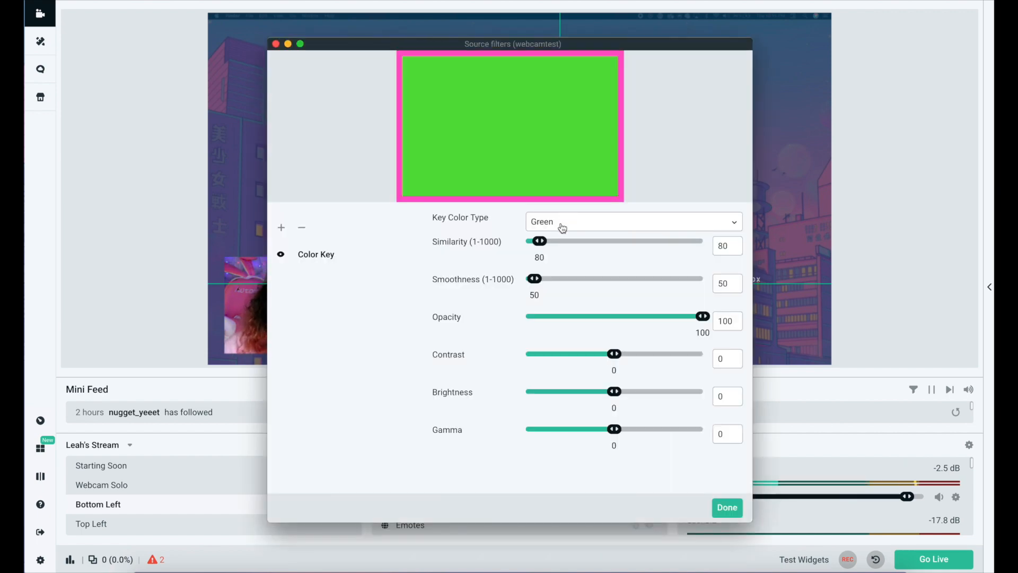
Set the Color Key to a custom key colour with Similarity 1000
{"action": "left_click", "coordinate": [562, 226]}
{"action": "left_click", "coordinate": [558, 315]}
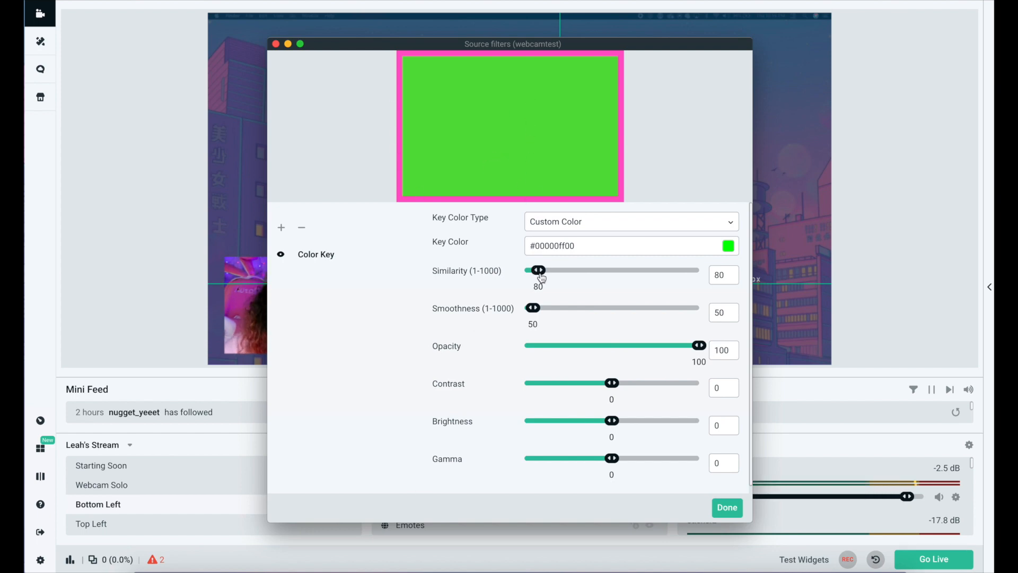
{"action": "left_click_drag", "start_coordinate": [528, 46], "coordinate": [725, 28]}
{"action": "left_click_drag", "start_coordinate": [741, 254], "coordinate": [905, 251]}
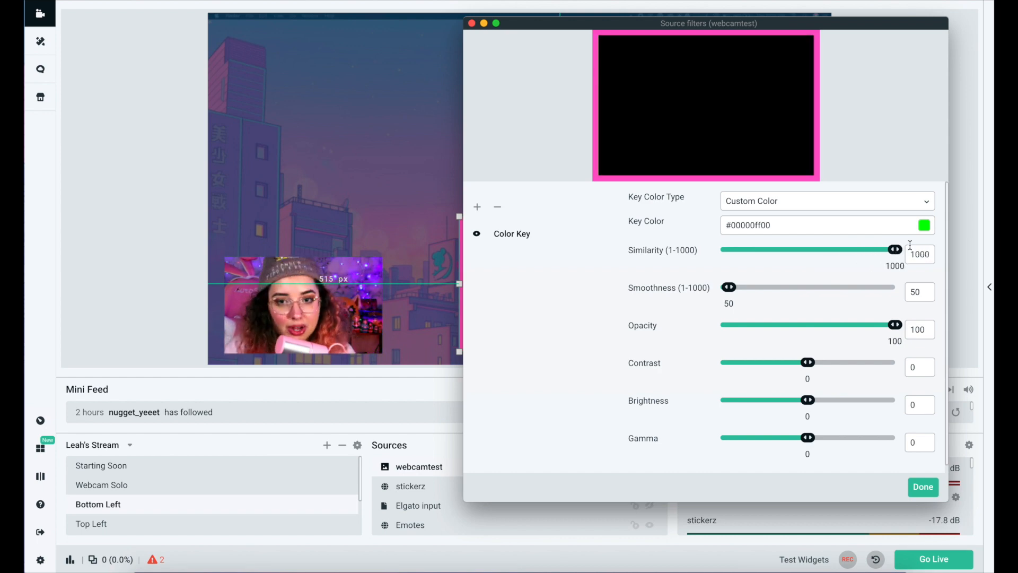
{"action": "left_click", "coordinate": [929, 489]}
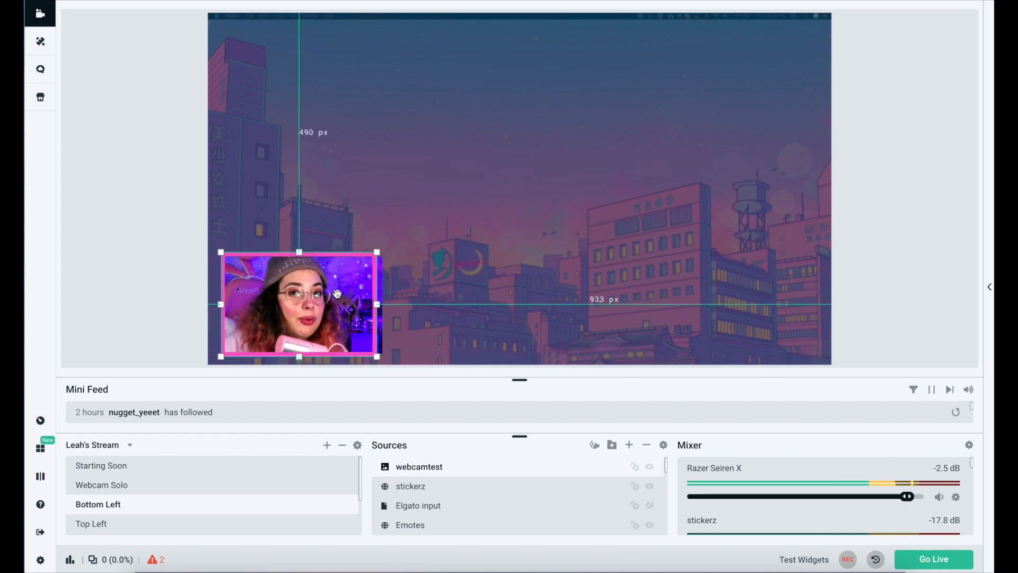
Narrow the webcam Video Capture Device so it fits inside the pink frame
{"action": "left_click", "coordinate": [338, 293]}
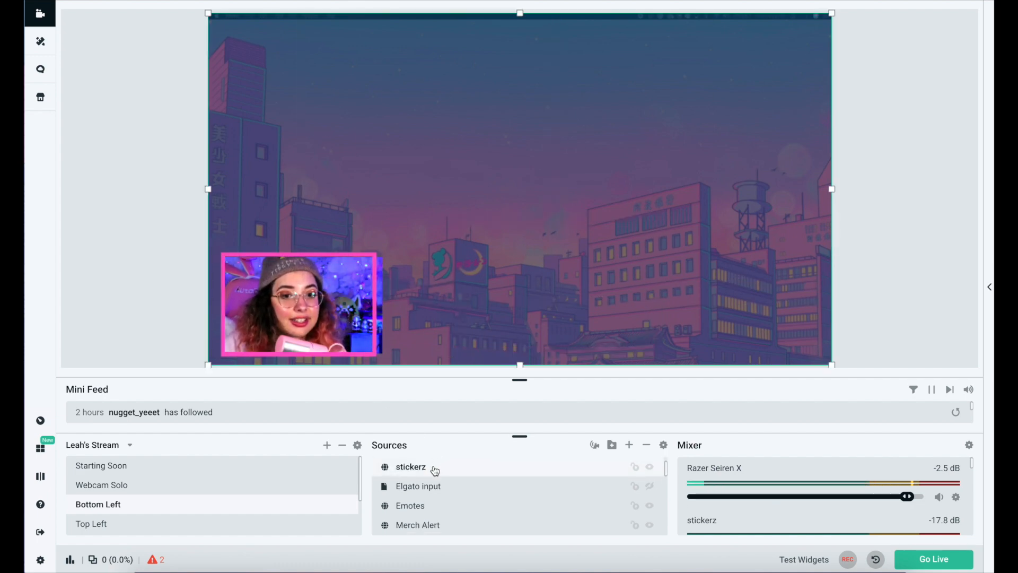
{"action": "scroll", "coordinate": [432, 479], "scroll_direction": "up", "scroll_amount": 1}
{"action": "scroll", "coordinate": [433, 478], "scroll_direction": "up", "scroll_amount": 1}
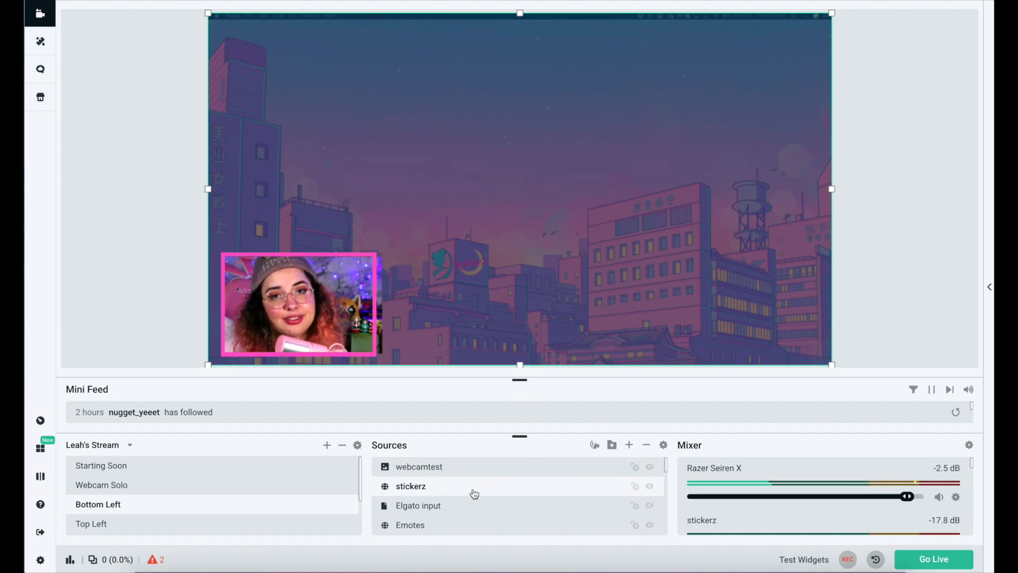
{"action": "left_click", "coordinate": [395, 298]}
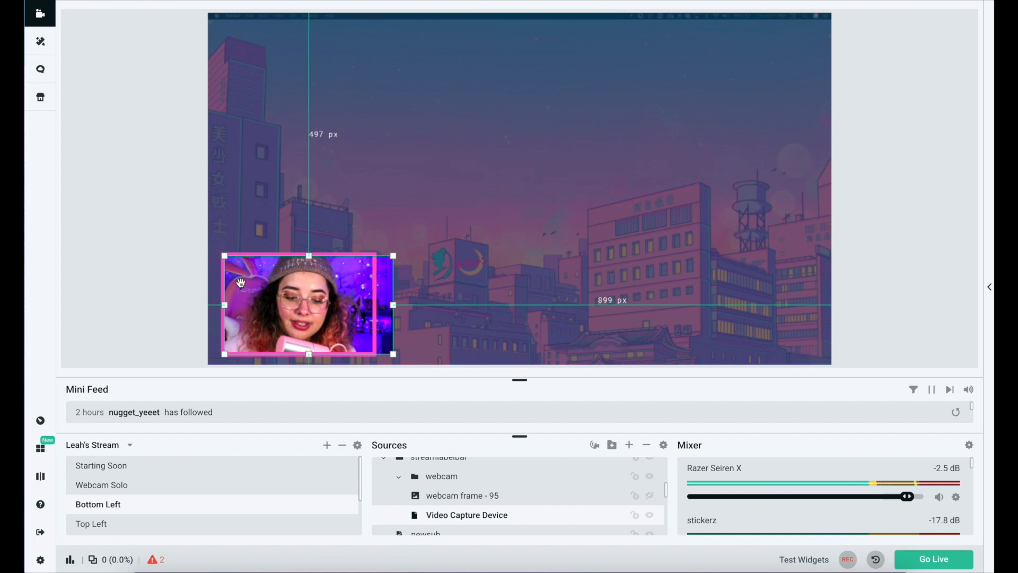
{"action": "left_click_drag", "start_coordinate": [393, 306], "coordinate": [374, 306]}
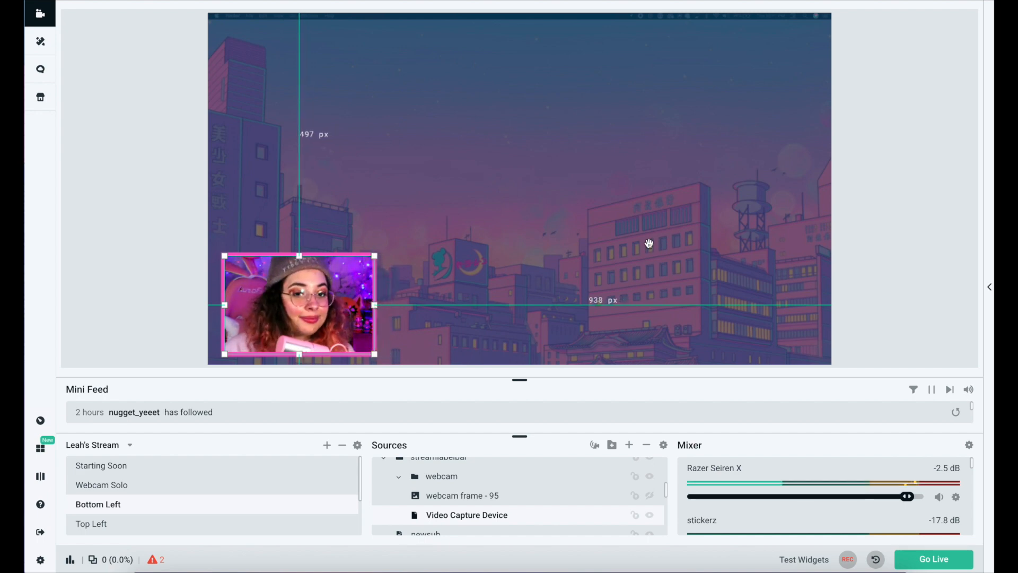
{"action": "left_click", "coordinate": [866, 142]}
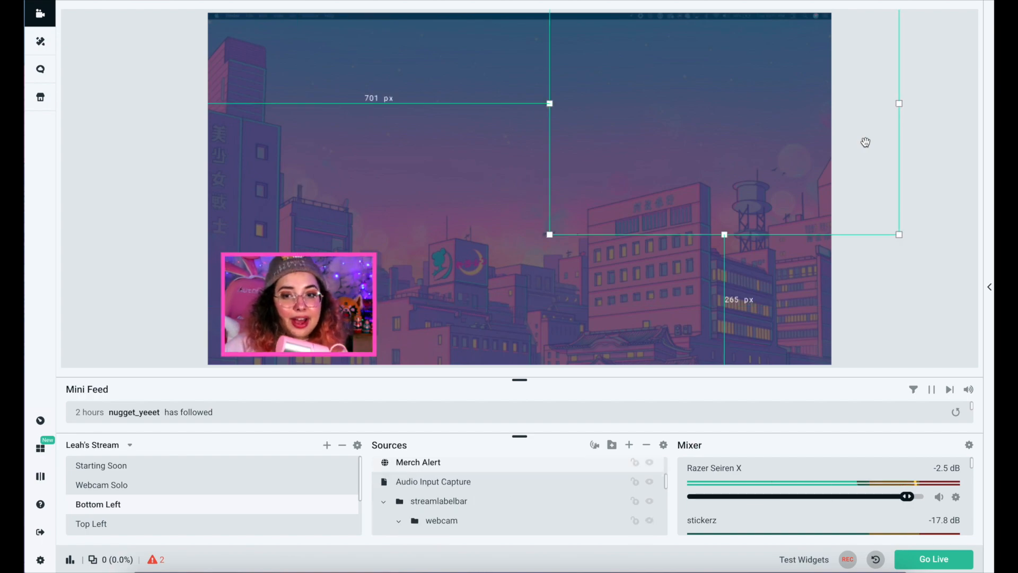
Start a new custom-size design and give its page a pink background
{"action": "left_click", "coordinate": [820, 96]}
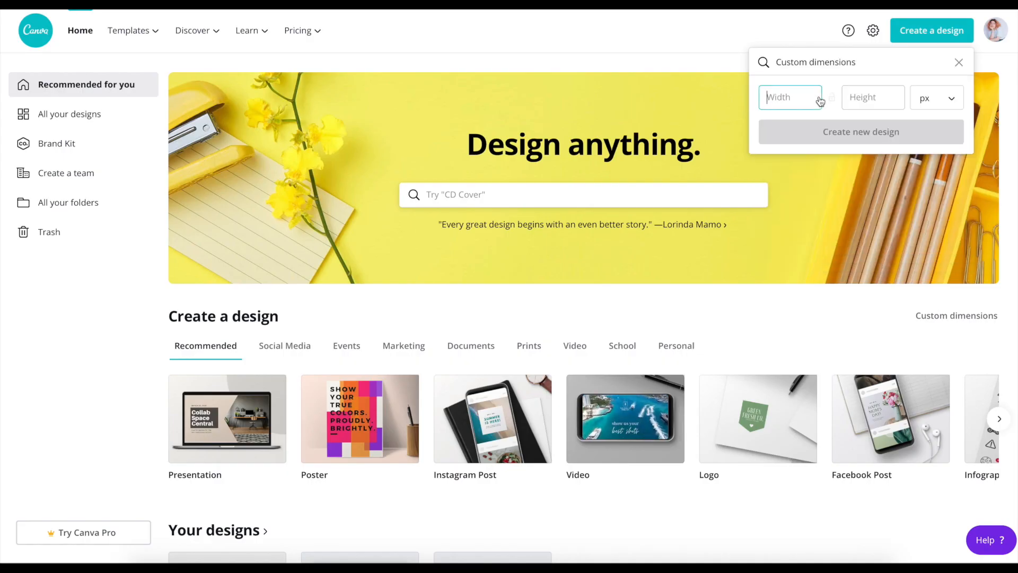
{"action": "type", "text": "1080"}
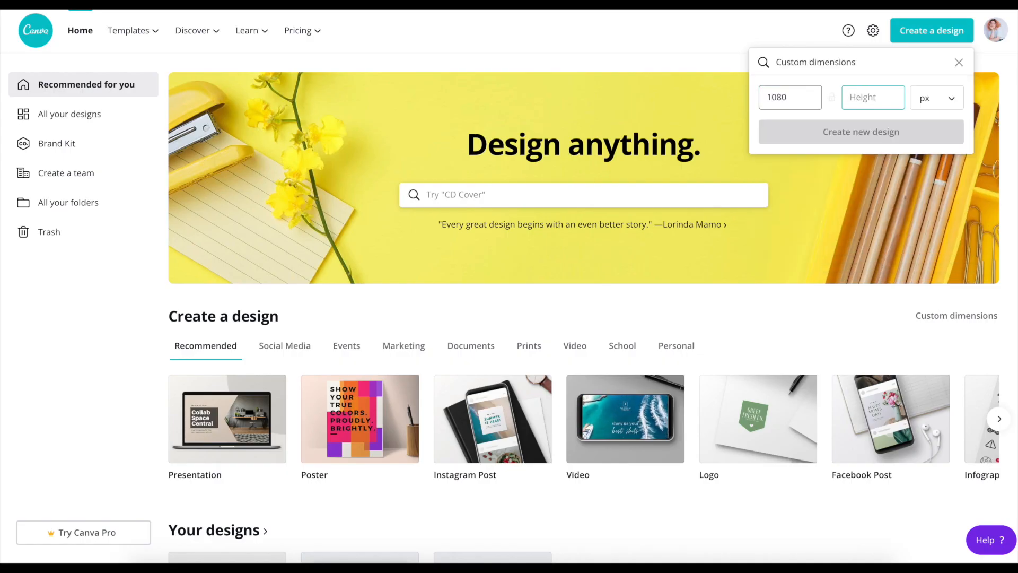
{"action": "key", "text": "Tab"}
{"action": "type", "text": "100"}
{"action": "left_click", "coordinate": [836, 132]}
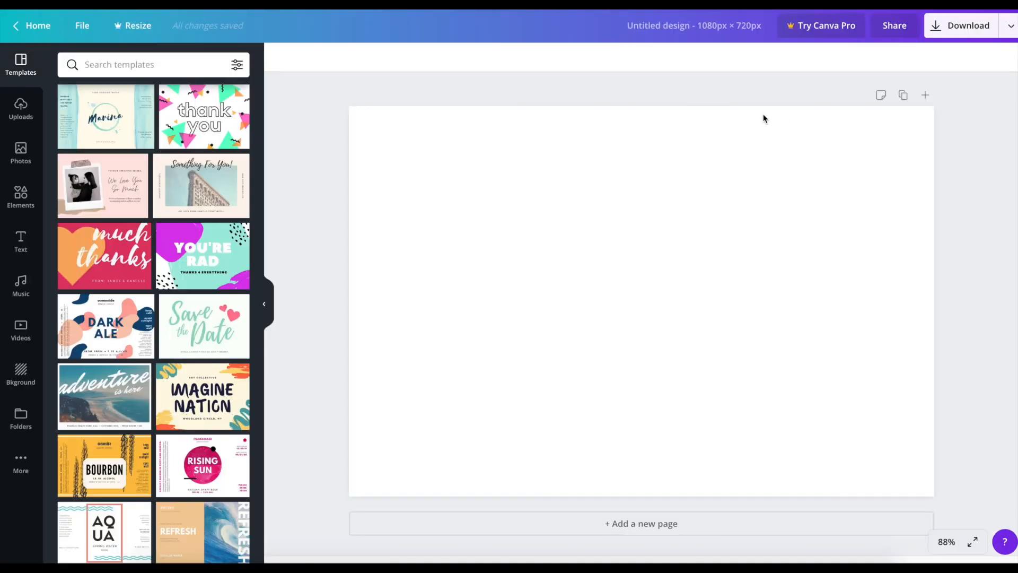
{"action": "left_click", "coordinate": [653, 193]}
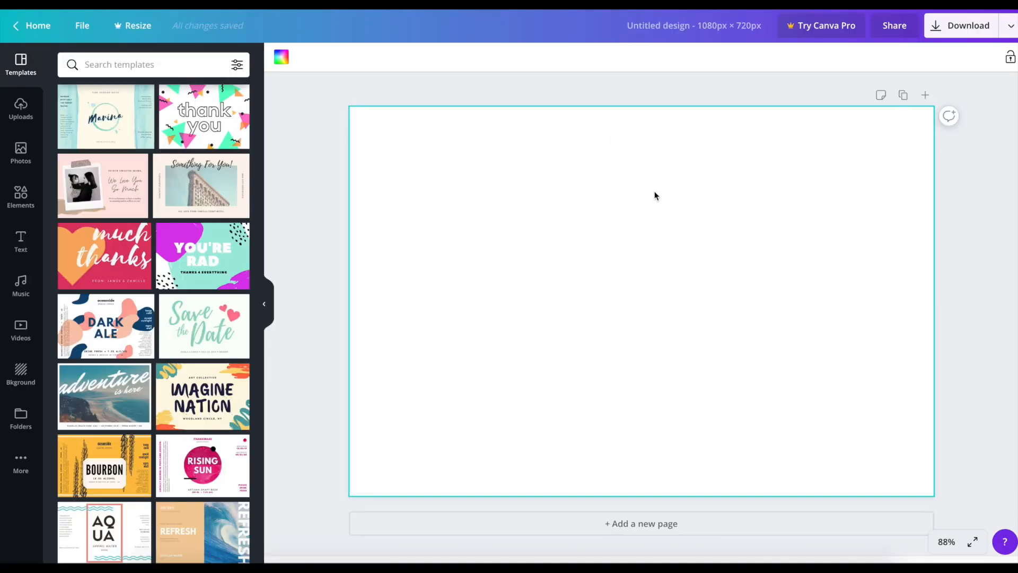
{"action": "left_click", "coordinate": [282, 62]}
{"action": "left_click", "coordinate": [138, 269]}
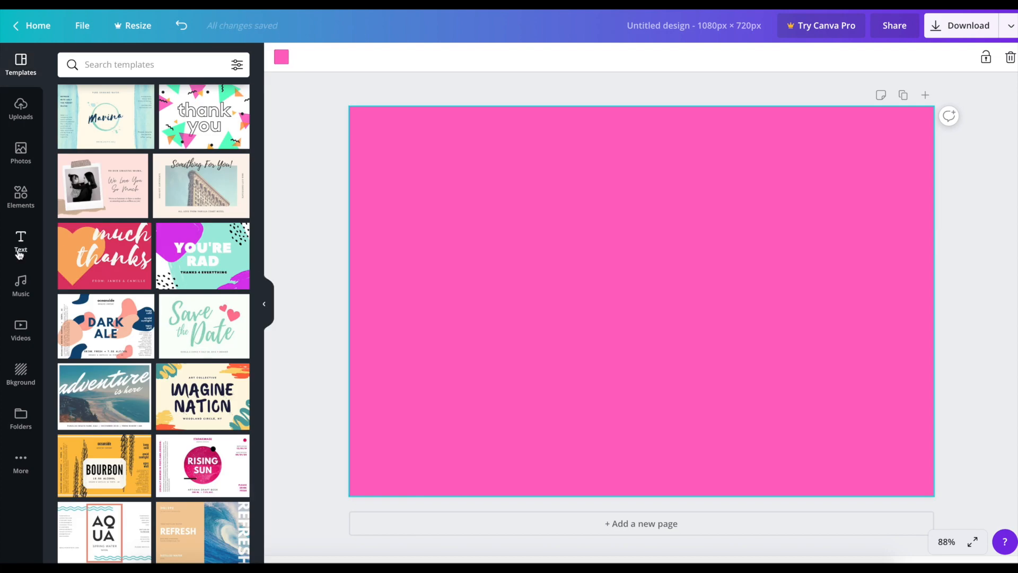
Add the love and joy text template, retyped as 'be right back' and 'SEE YA SOON :)'
{"action": "left_click", "coordinate": [24, 241]}
{"action": "scroll", "coordinate": [148, 145], "scroll_direction": "down", "scroll_amount": 4}
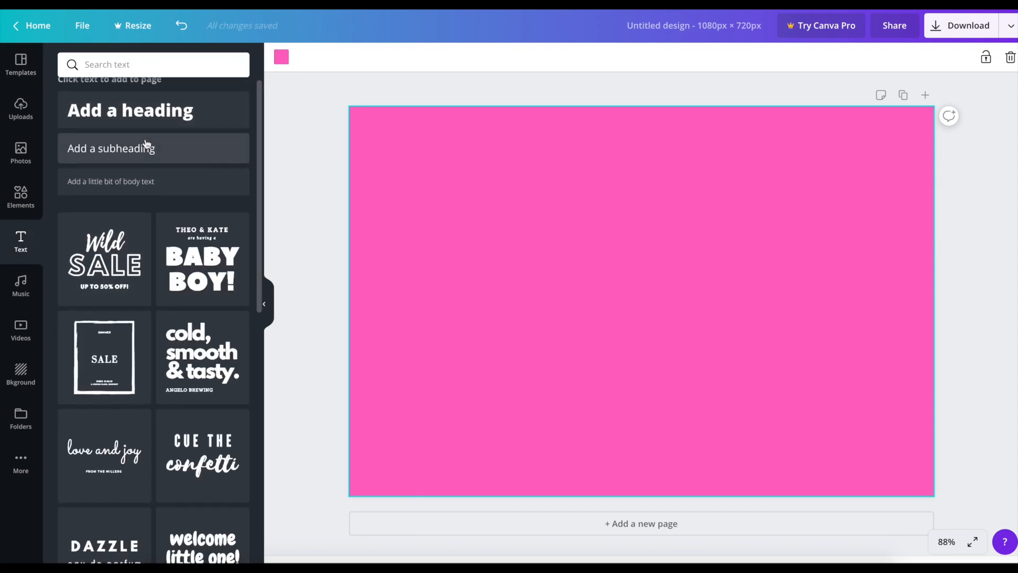
{"action": "left_click_drag", "start_coordinate": [106, 297], "coordinate": [460, 246]}
{"action": "left_click", "coordinate": [411, 220]}
{"action": "left_click", "coordinate": [411, 220]}
{"action": "left_click_drag", "start_coordinate": [886, 212], "coordinate": [405, 311]}
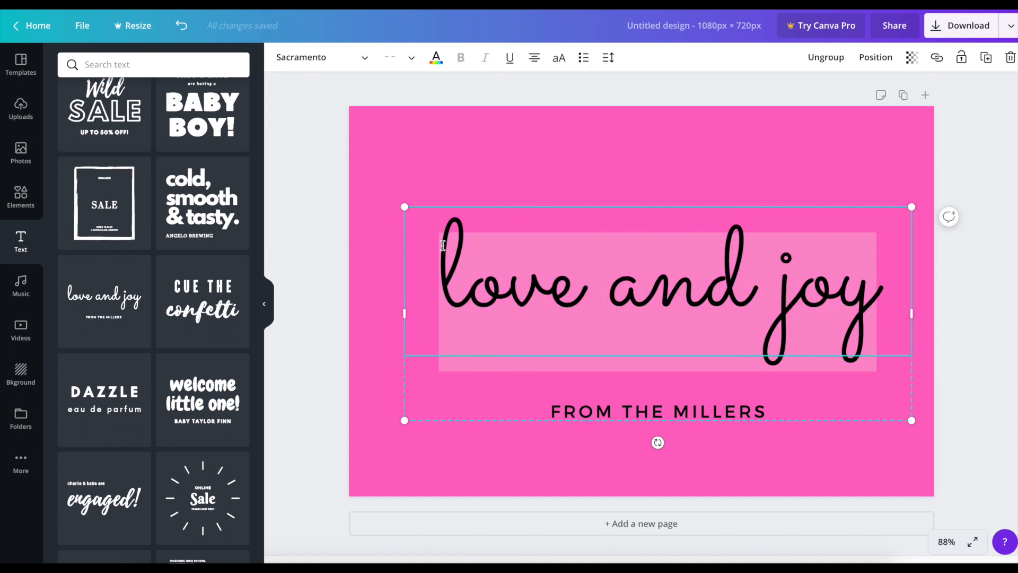
{"action": "type", "text": "be right back"}
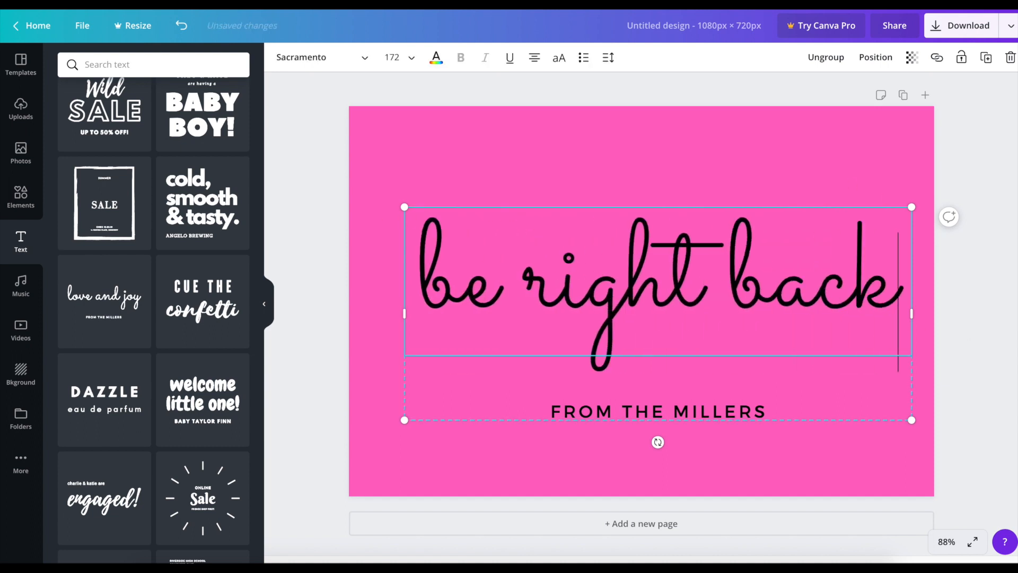
{"action": "left_click", "coordinate": [761, 406]}
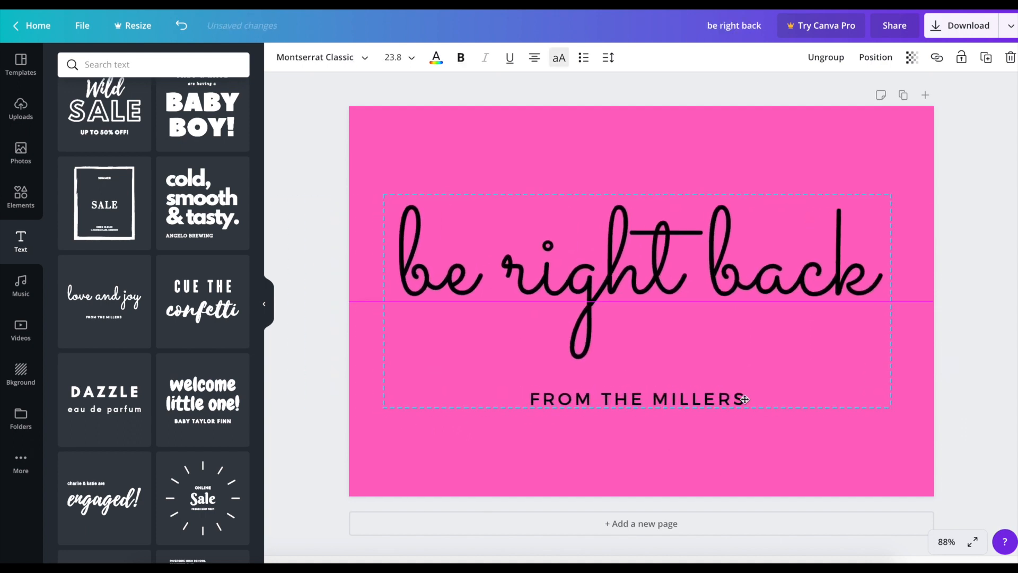
{"action": "left_click", "coordinate": [721, 404]}
{"action": "type", "text": "SEE "}
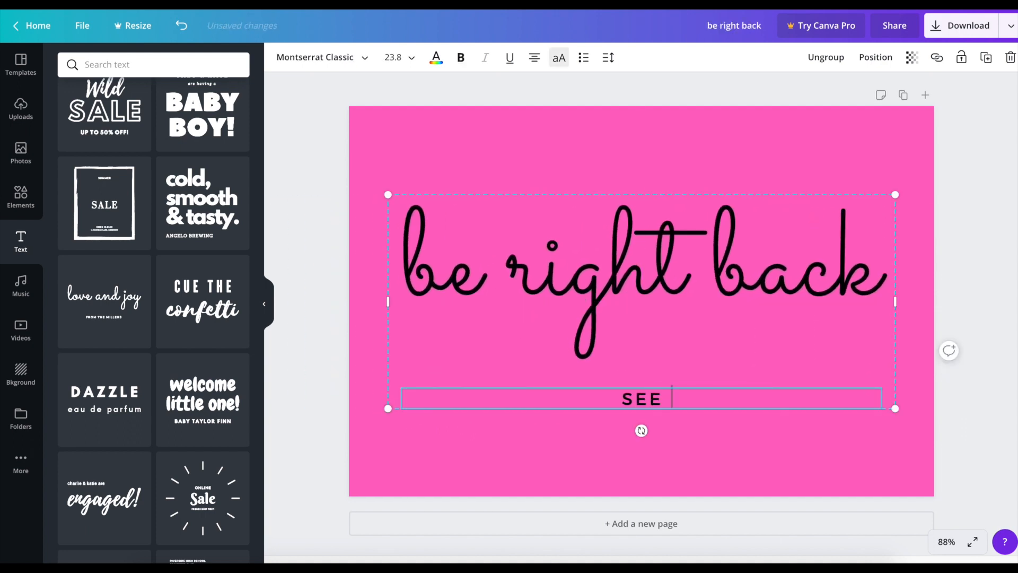
{"action": "type", "text": "YA SOON :)"}
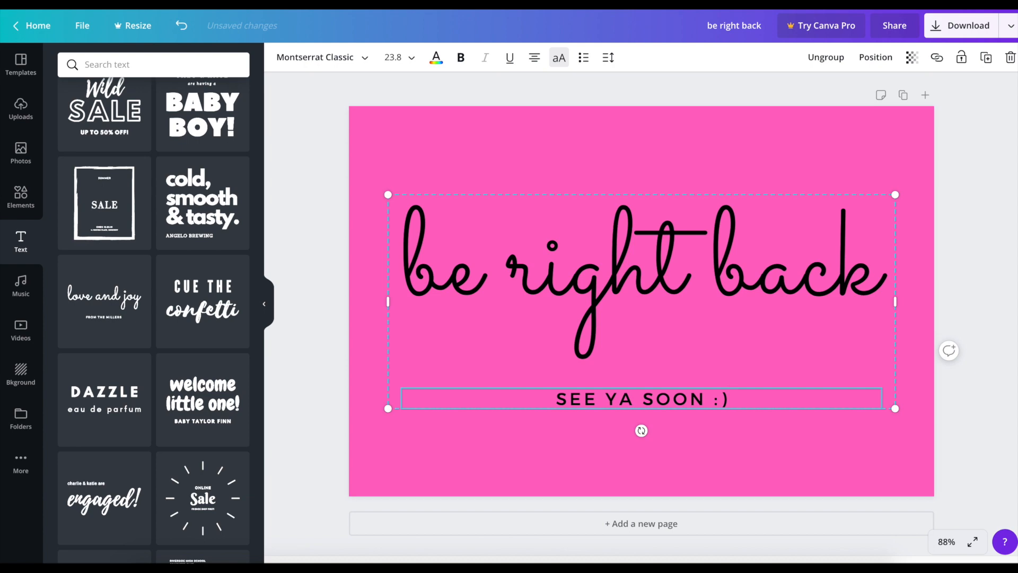
Make both text lines white and add a blank second page
{"action": "left_click", "coordinate": [583, 276]}
{"action": "left_click", "coordinate": [435, 57]}
{"action": "left_click", "coordinate": [235, 237]}
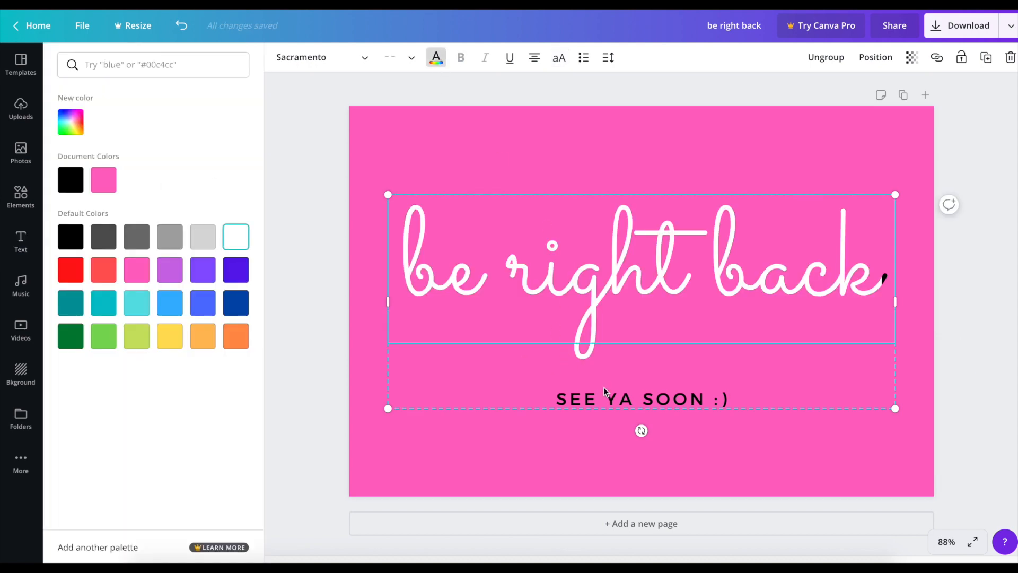
{"action": "left_click", "coordinate": [231, 241]}
{"action": "left_click", "coordinate": [293, 159]}
{"action": "left_click", "coordinate": [645, 280]}
{"action": "left_click", "coordinate": [975, 244]}
{"action": "left_click", "coordinate": [740, 285]}
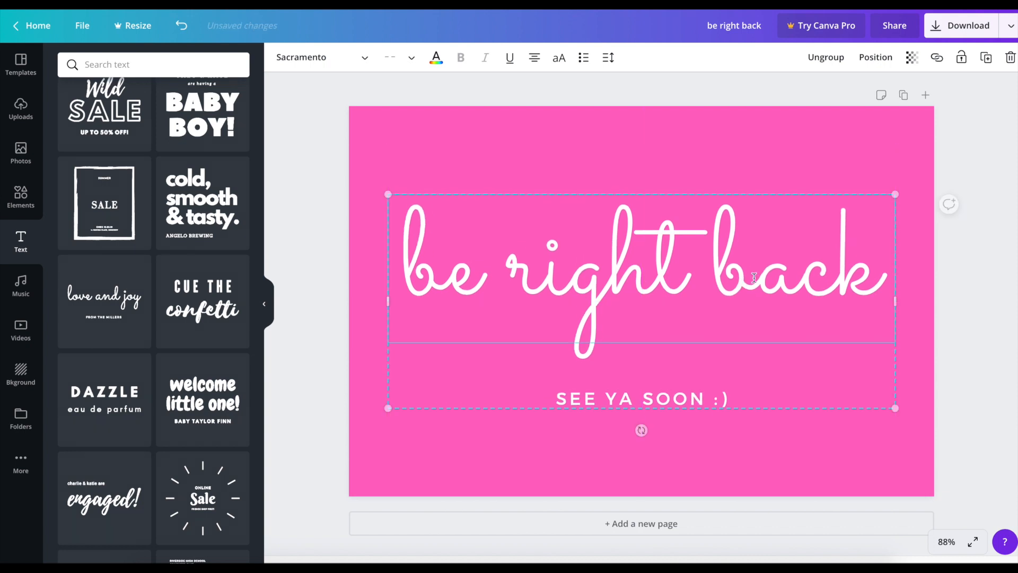
{"action": "left_click", "coordinate": [943, 352]}
{"action": "left_click", "coordinate": [580, 522]}
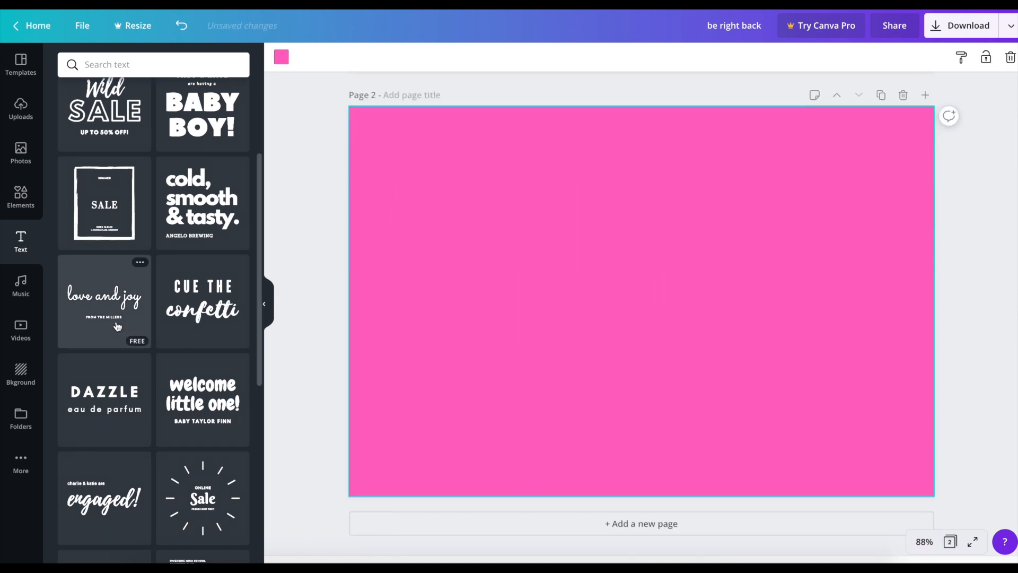
Place the love and joy template centred on Page 2, titled 'staring soon' in white
{"action": "scroll", "coordinate": [136, 395], "scroll_direction": "down", "scroll_amount": 5}
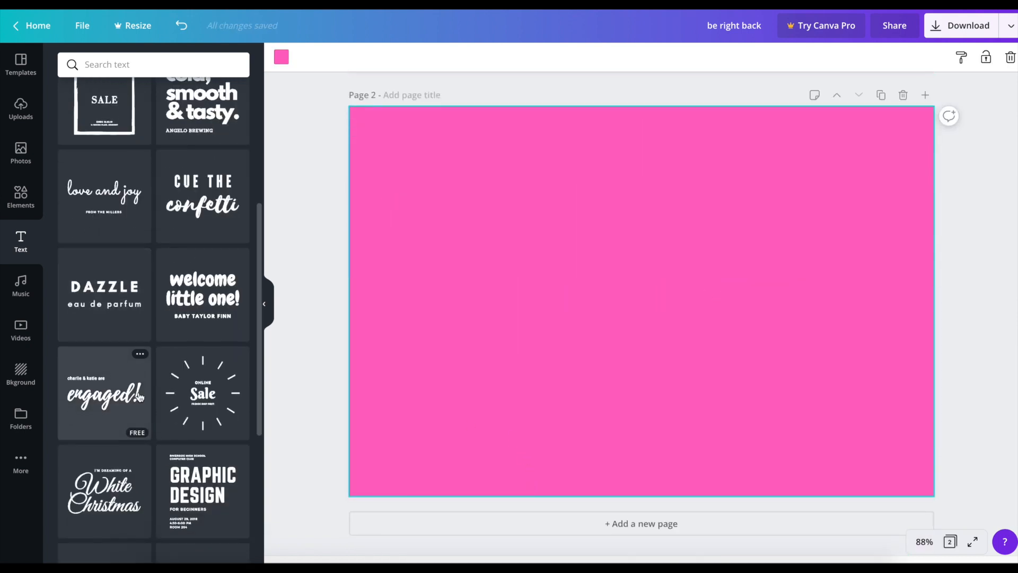
{"action": "scroll", "coordinate": [155, 366], "scroll_direction": "up", "scroll_amount": 8}
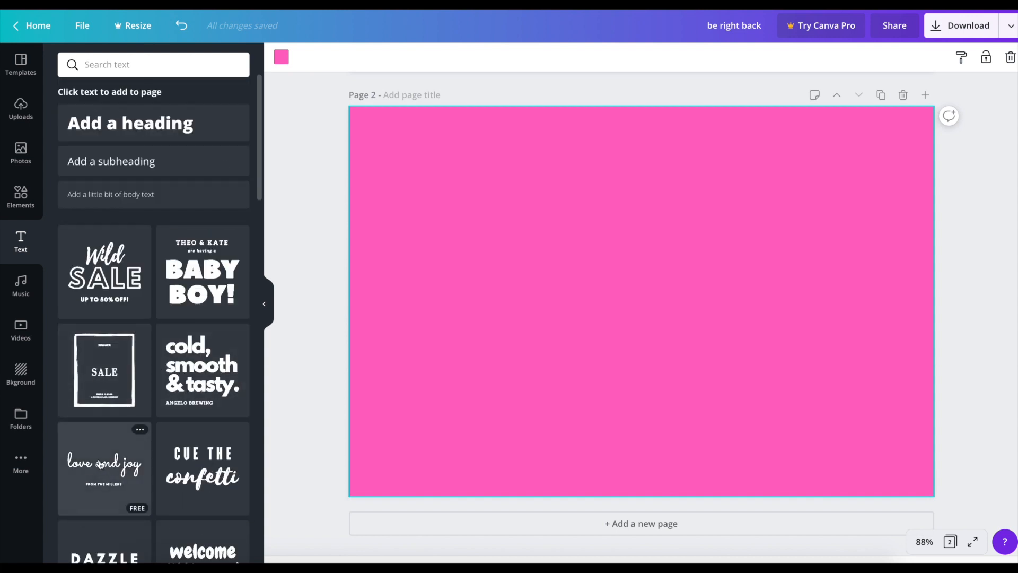
{"action": "left_click_drag", "start_coordinate": [90, 439], "coordinate": [440, 225]}
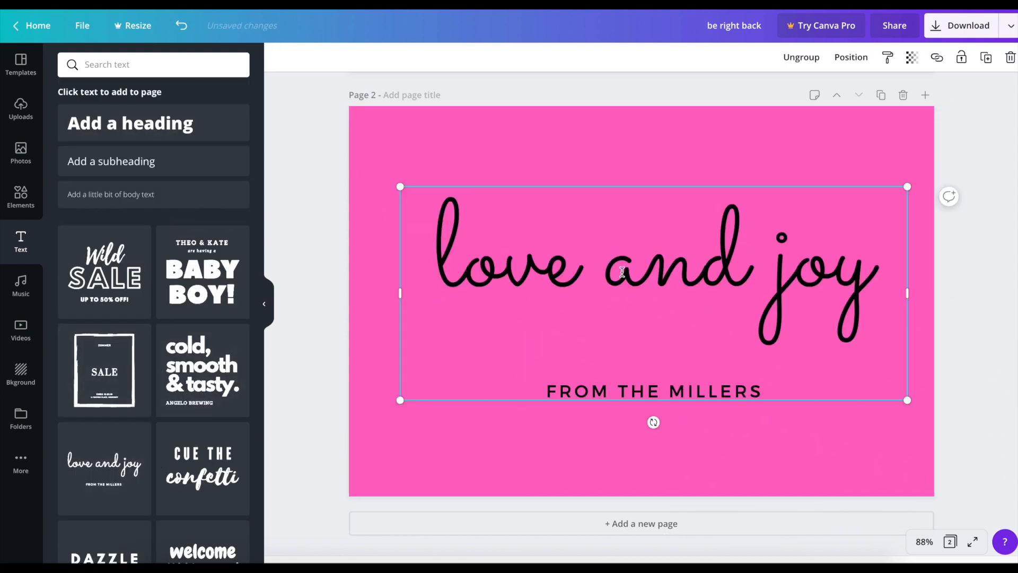
{"action": "mouse_move", "coordinate": [610, 274]}
{"action": "left_mouse_down"}
{"action": "mouse_move", "coordinate": [611, 261]}
{"action": "mouse_move", "coordinate": [614, 280]}
{"action": "left_mouse_up"}
{"action": "left_click", "coordinate": [763, 286]}
{"action": "left_click_drag", "start_coordinate": [866, 283], "coordinate": [410, 248]}
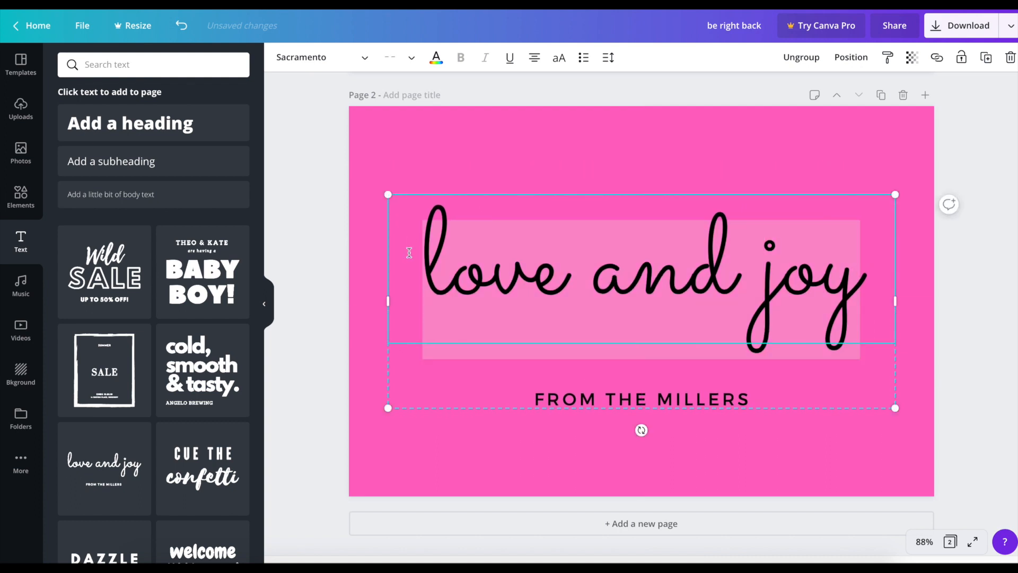
{"action": "type", "text": "staring soon"}
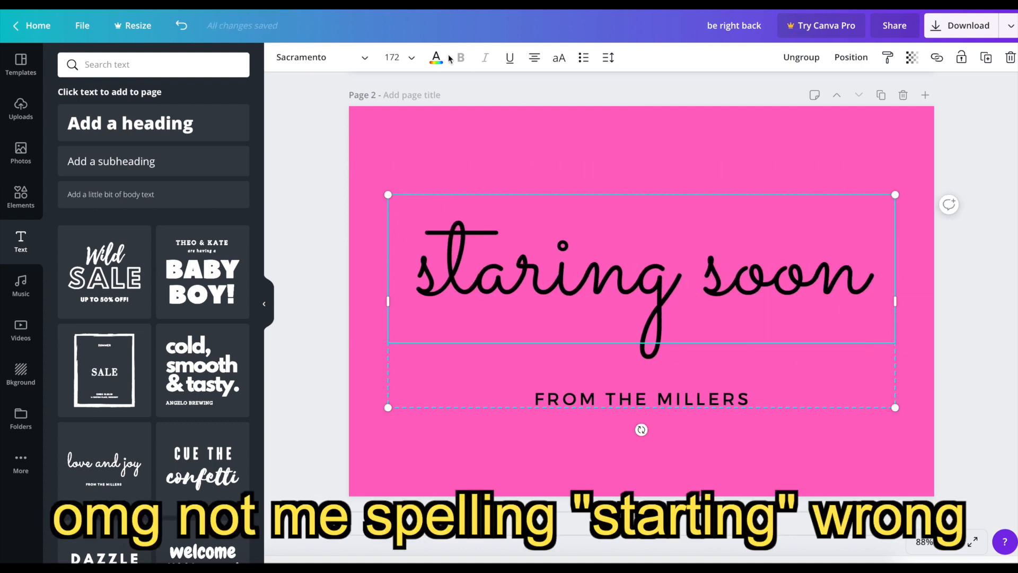
{"action": "left_click", "coordinate": [436, 57]}
{"action": "left_click", "coordinate": [230, 235]}
Replace the subtitle with a white 'LET'S HANG OUT :)' line
{"action": "left_click", "coordinate": [753, 400]}
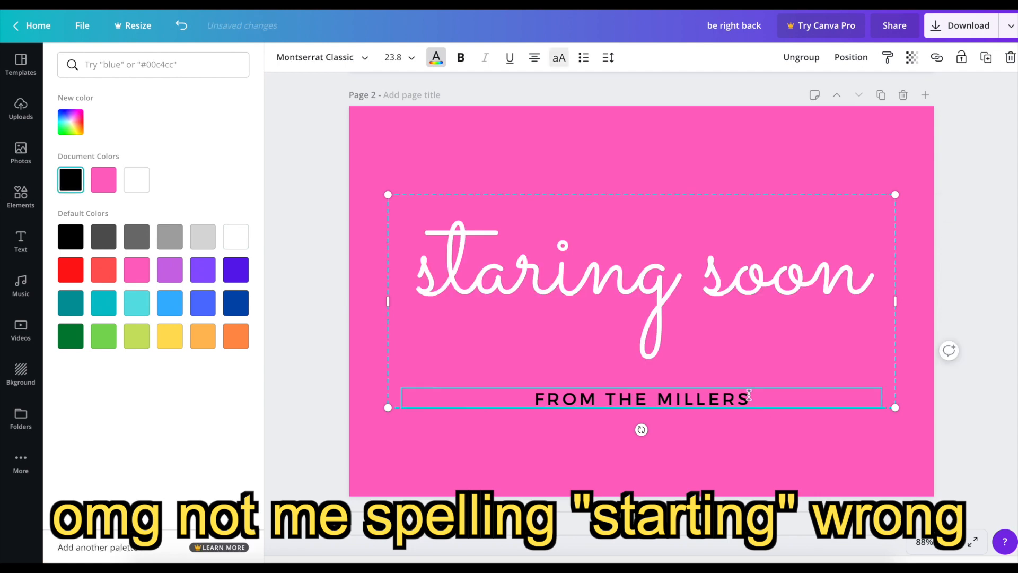
{"action": "left_click", "coordinate": [232, 244]}
{"action": "left_click_drag", "start_coordinate": [752, 398], "coordinate": [524, 389]}
{"action": "key", "text": "BackSpace"}
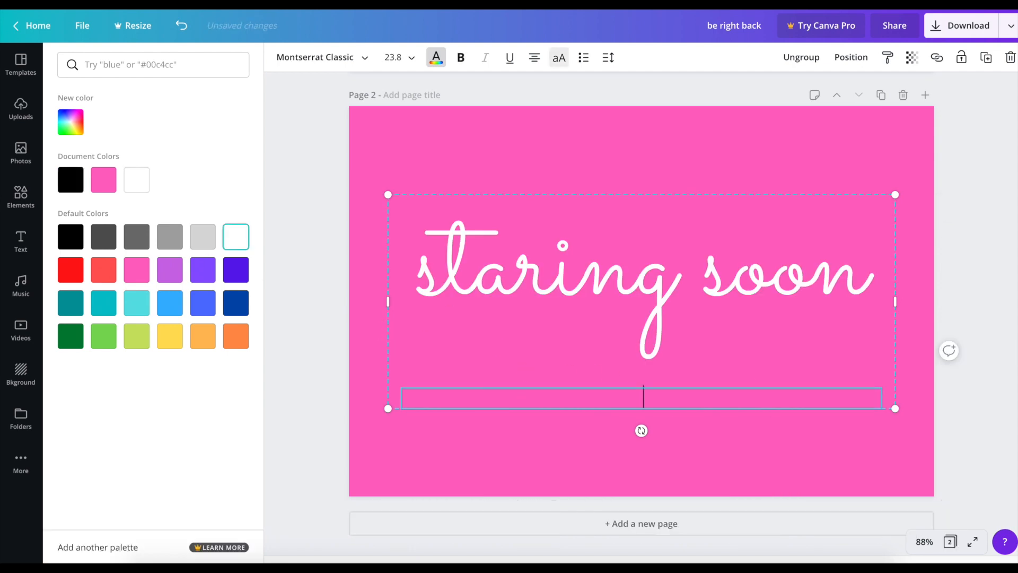
{"action": "type", "text": "LET'S HANG OUT :)"}
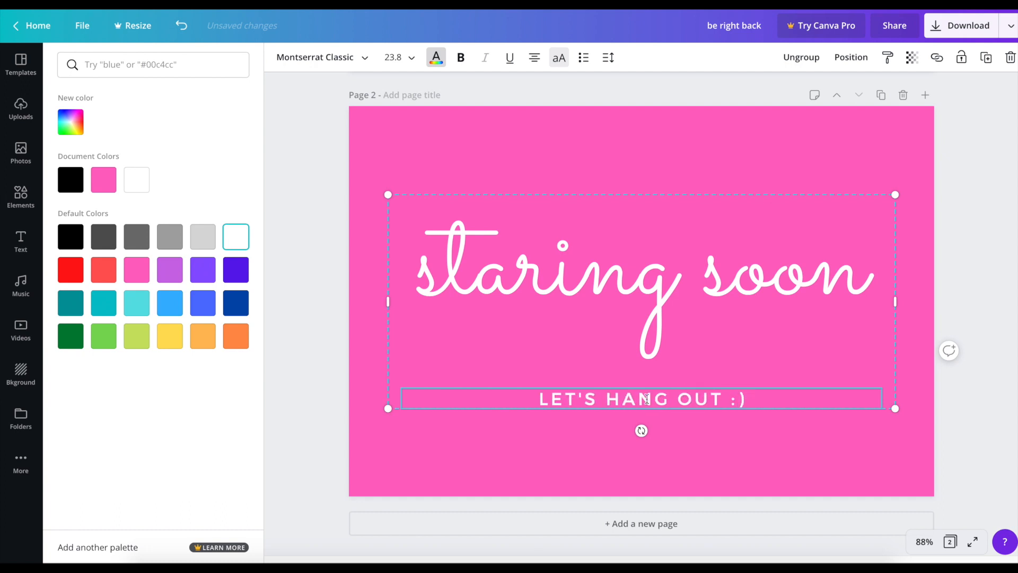
{"action": "left_click", "coordinate": [322, 272]}
{"action": "left_click", "coordinate": [21, 196]}
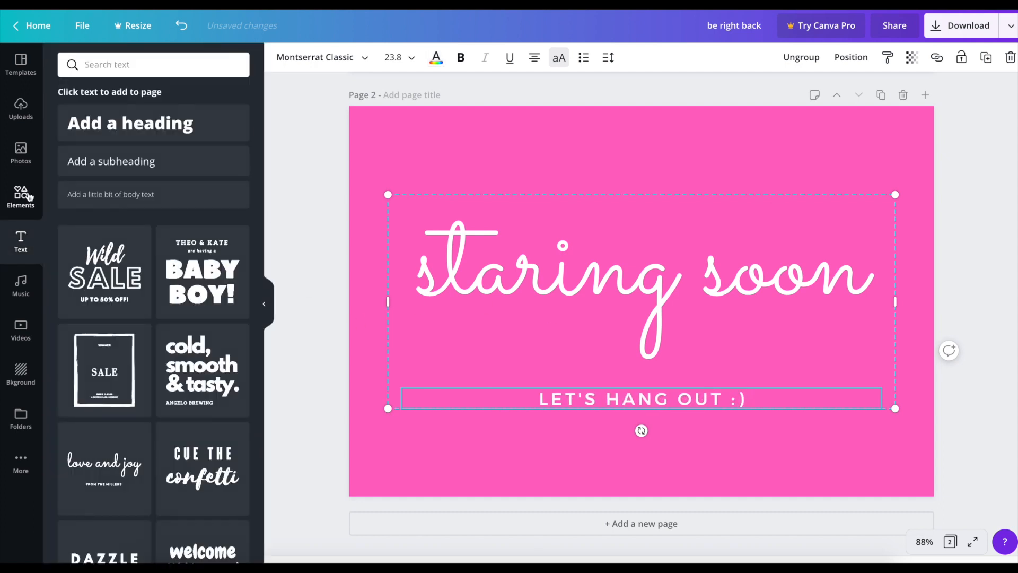
{"action": "scroll", "coordinate": [126, 255], "scroll_direction": "down", "scroll_amount": 4}
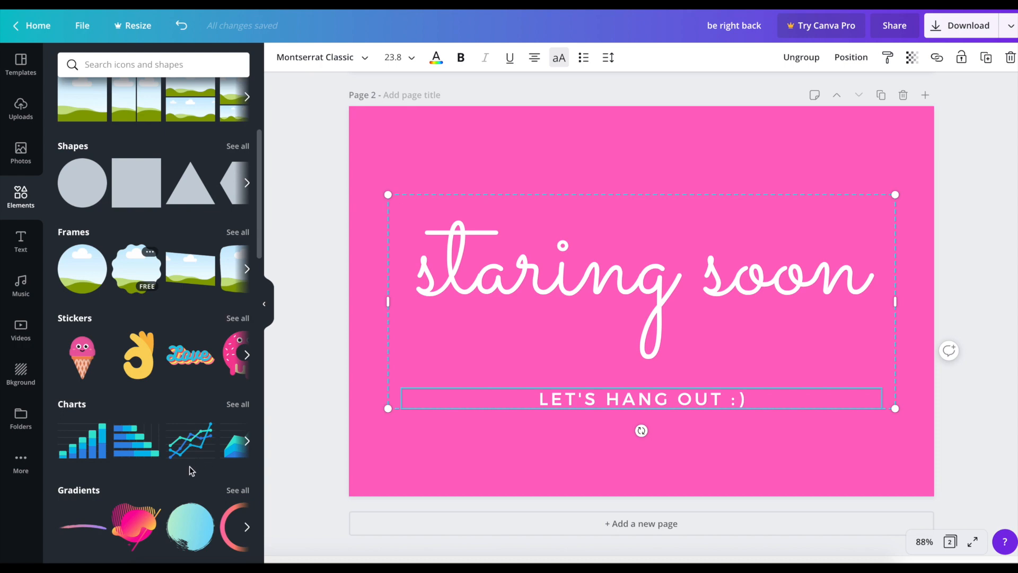
{"action": "scroll", "coordinate": [126, 392], "scroll_direction": "down", "scroll_amount": 3}
Add the drip graphic from Gradients and stretch it across Page 2
{"action": "scroll", "coordinate": [127, 393], "scroll_direction": "down", "scroll_amount": 1}
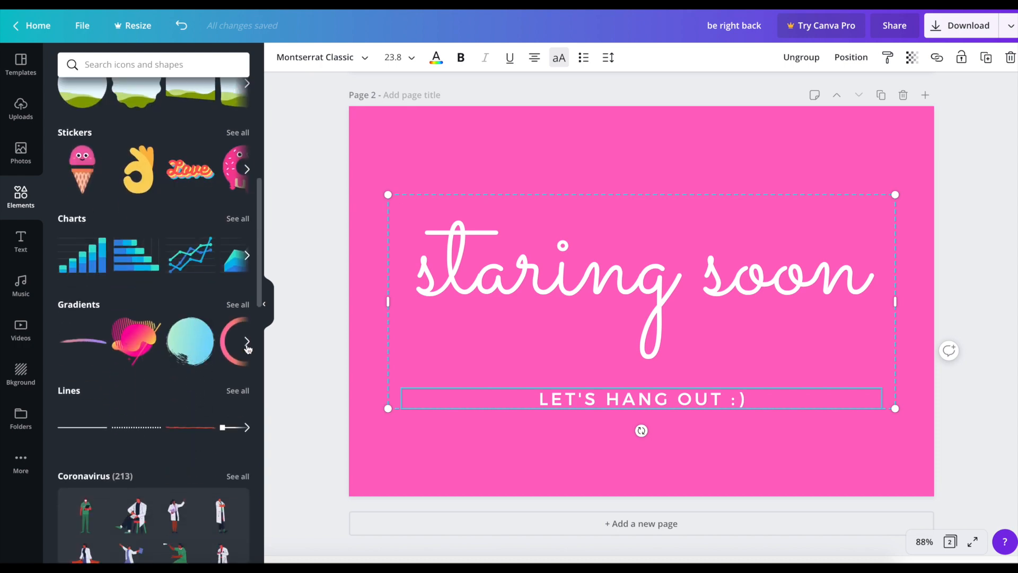
{"action": "left_click", "coordinate": [237, 303]}
{"action": "scroll", "coordinate": [159, 307], "scroll_direction": "down", "scroll_amount": 3}
{"action": "left_click_drag", "start_coordinate": [219, 285], "coordinate": [399, 150]}
{"action": "left_click_drag", "start_coordinate": [525, 153], "coordinate": [945, 69]}
{"action": "left_click_drag", "start_coordinate": [759, 139], "coordinate": [758, 395]}
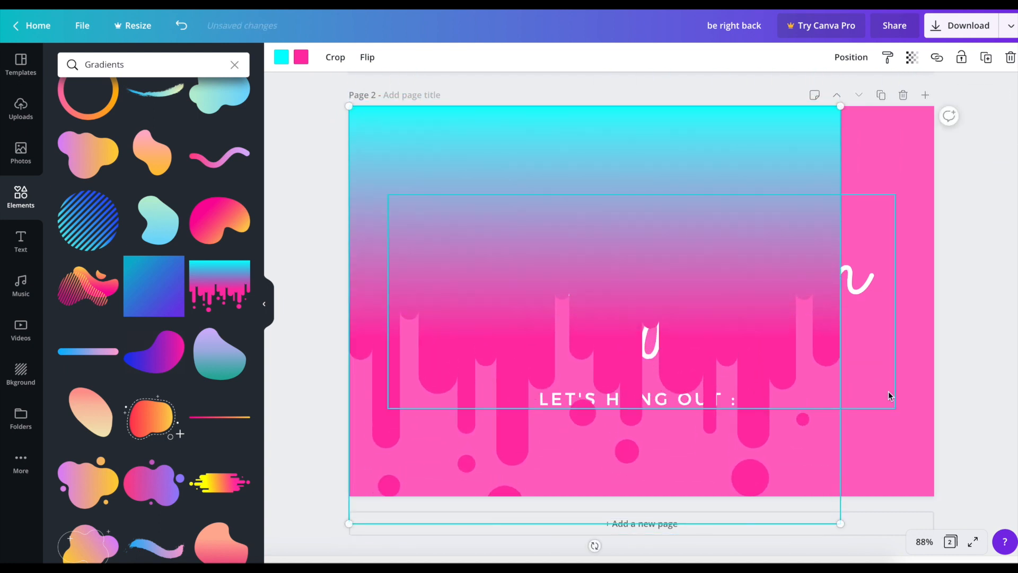
{"action": "left_click_drag", "start_coordinate": [841, 105], "coordinate": [981, 79]}
{"action": "left_click_drag", "start_coordinate": [449, 520], "coordinate": [448, 488]}
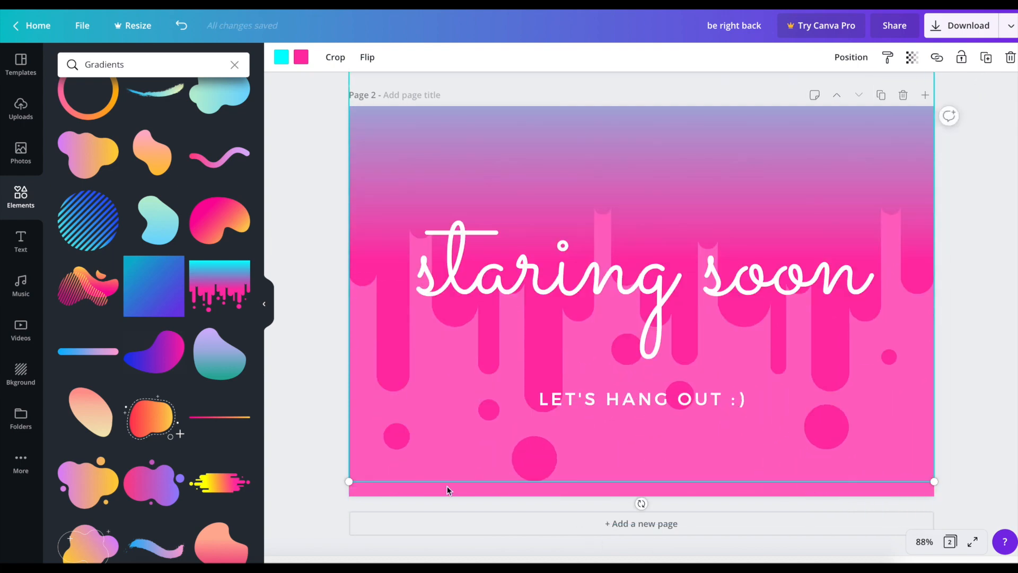
Recolour the drip gradient with a purple top and orchid drips and circles
{"action": "left_click", "coordinate": [300, 58]}
{"action": "left_click", "coordinate": [180, 182]}
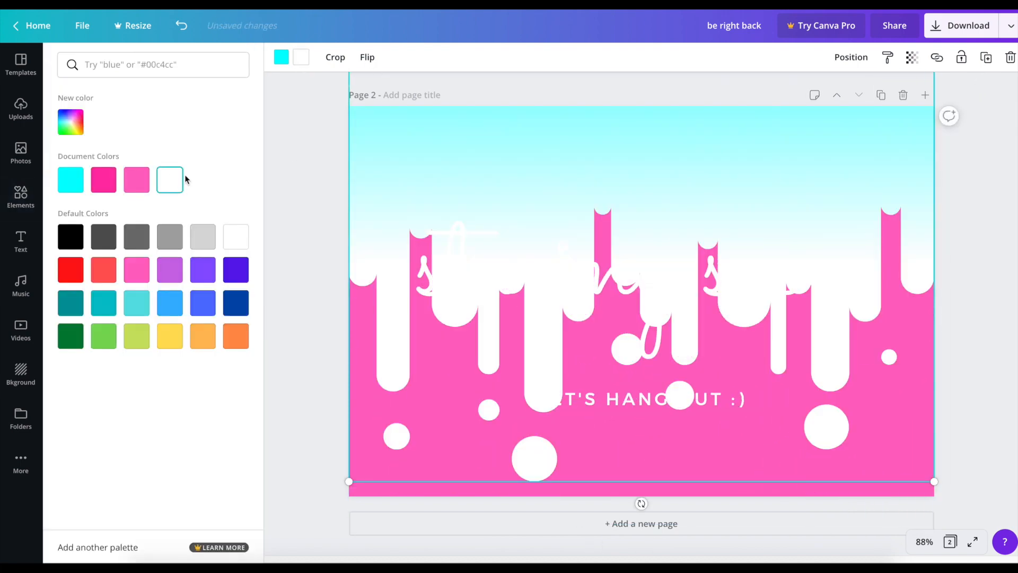
{"action": "left_click", "coordinate": [80, 118]}
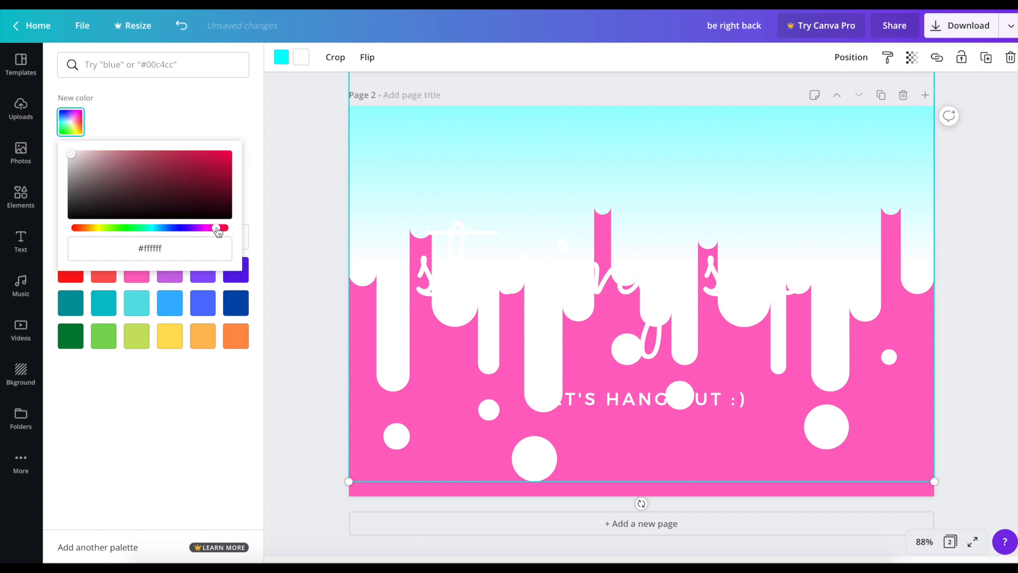
{"action": "left_click_drag", "start_coordinate": [71, 154], "coordinate": [132, 143]}
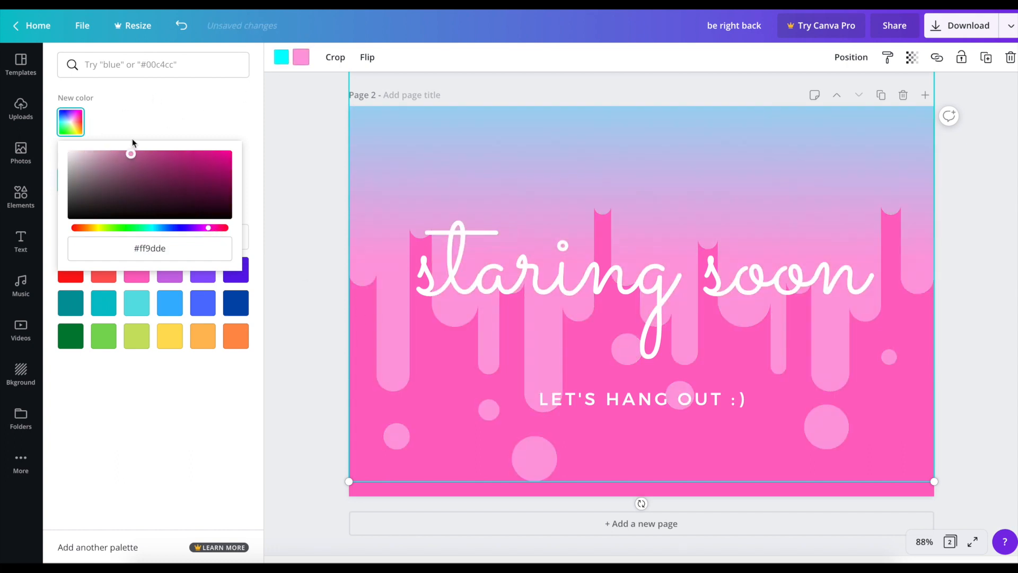
{"action": "left_click", "coordinate": [136, 297]}
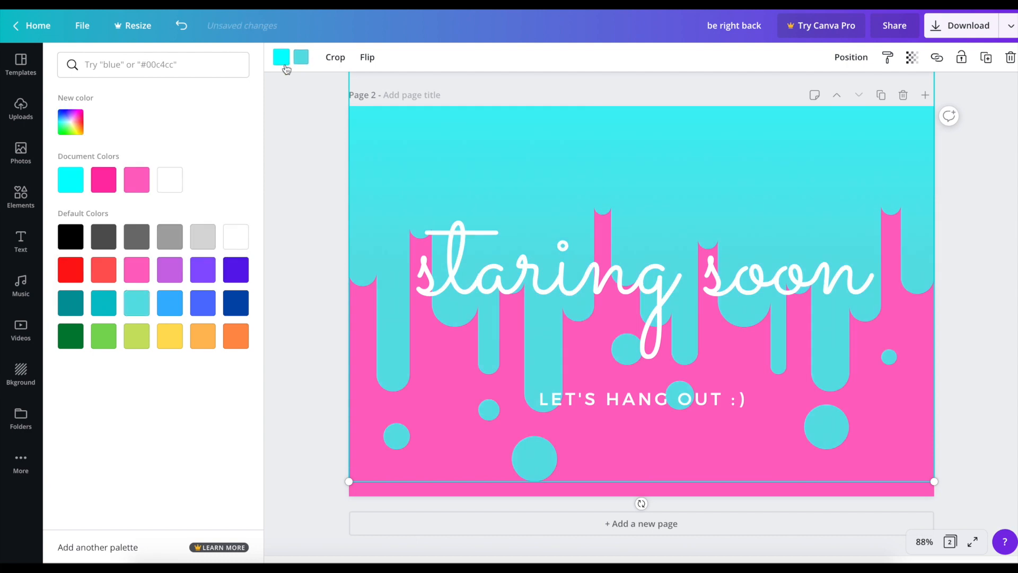
{"action": "left_click", "coordinate": [170, 267]}
{"action": "left_click", "coordinate": [210, 279]}
{"action": "left_click", "coordinate": [238, 277]}
{"action": "left_click", "coordinate": [169, 270]}
{"action": "left_click", "coordinate": [105, 270]}
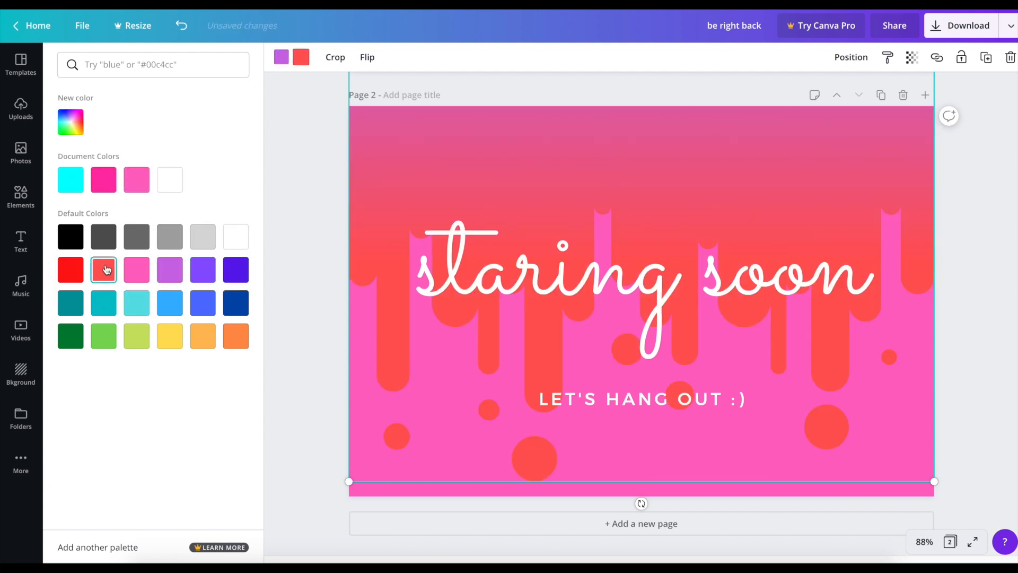
{"action": "left_click", "coordinate": [171, 275]}
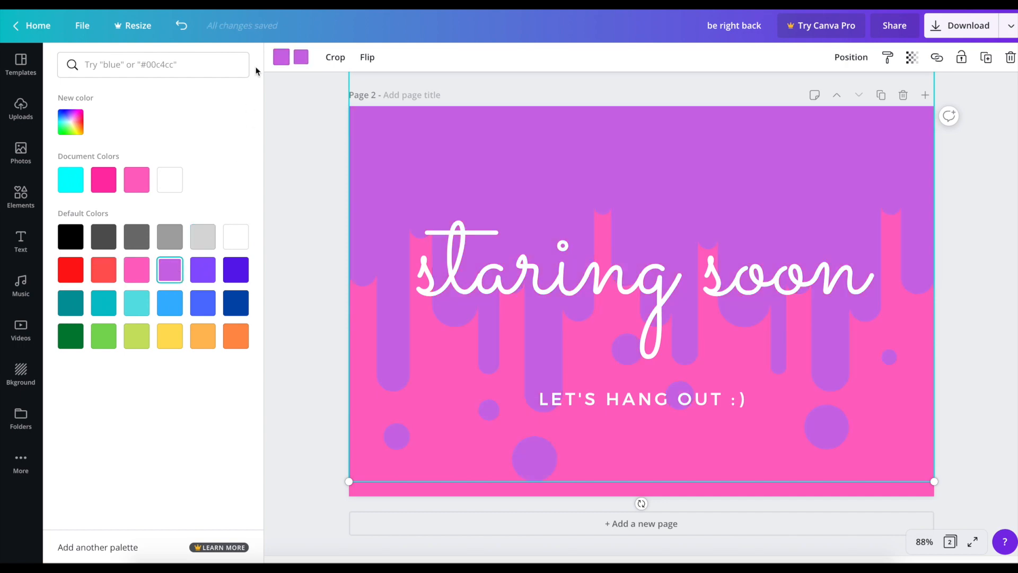
{"action": "left_click", "coordinate": [206, 269]}
{"action": "left_click", "coordinate": [233, 280]}
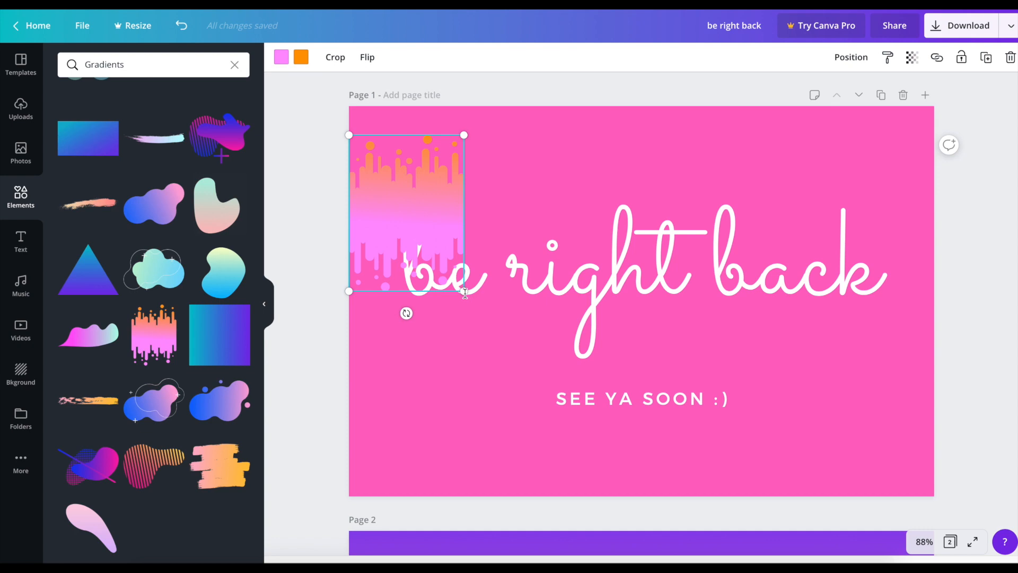
Rotate the drip gradient 90° and stretch it top to bottom on the 'be right back' page
{"action": "left_click_drag", "start_coordinate": [465, 292], "coordinate": [742, 382]}
{"action": "left_click_drag", "start_coordinate": [441, 307], "coordinate": [505, 300]}
{"action": "left_click_drag", "start_coordinate": [539, 492], "coordinate": [282, 293]}
{"action": "left_click_drag", "start_coordinate": [716, 422], "coordinate": [854, 527]}
{"action": "left_click_drag", "start_coordinate": [697, 381], "coordinate": [727, 345]}
{"action": "left_click_drag", "start_coordinate": [398, 122], "coordinate": [376, 107]}
{"action": "left_click_drag", "start_coordinate": [886, 481], "coordinate": [905, 496]}
Send the gradient behind the text and turn its pink part light blue
{"action": "right_click", "coordinate": [645, 200]}
{"action": "left_click", "coordinate": [712, 325]}
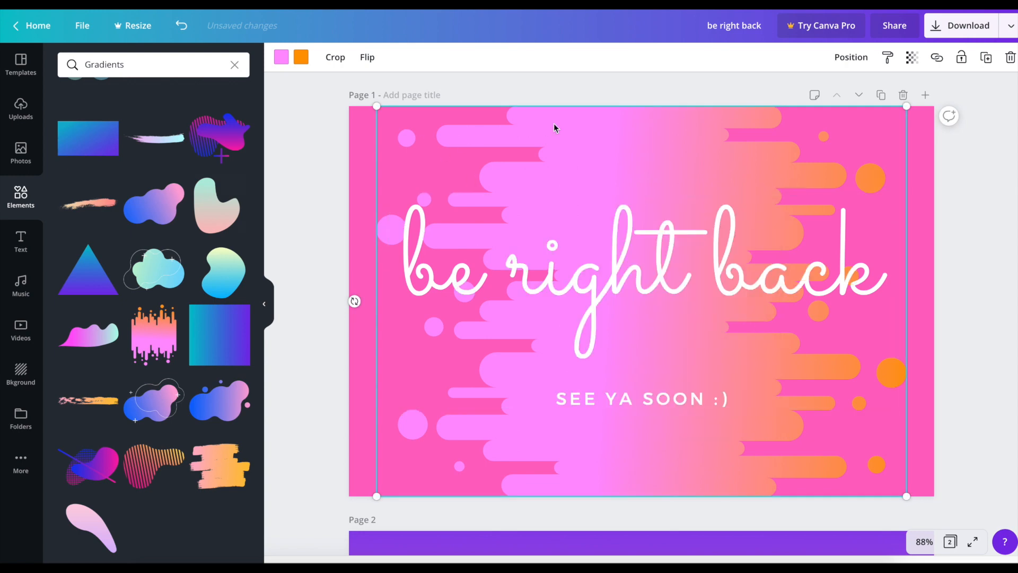
{"action": "left_click", "coordinate": [281, 57]}
{"action": "left_click", "coordinate": [170, 302]}
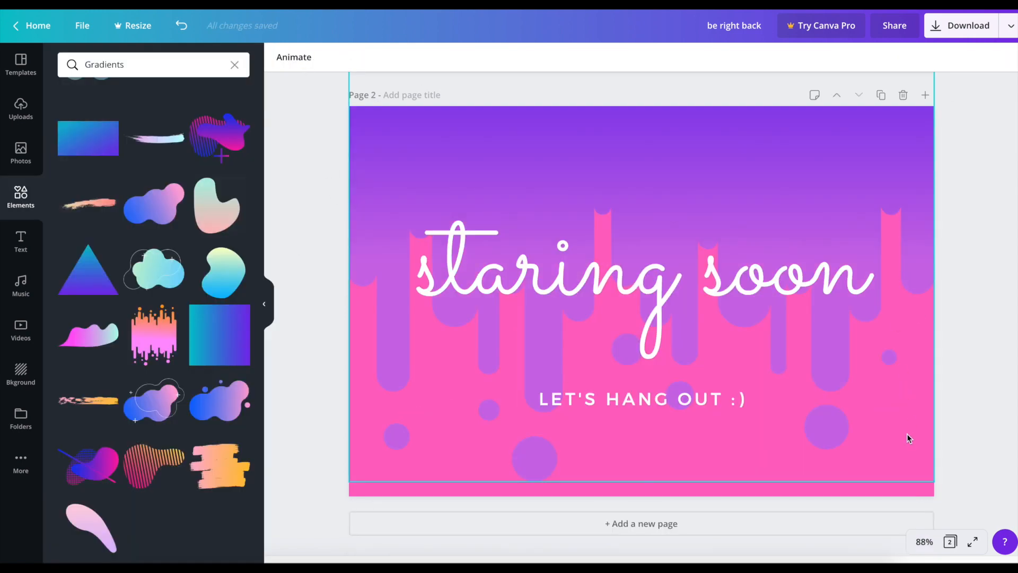
{"action": "left_click", "coordinate": [906, 433]}
{"action": "left_click", "coordinate": [873, 485]}
Try several purple shades and settle the current page background on deep purple
{"action": "left_click", "coordinate": [281, 56]}
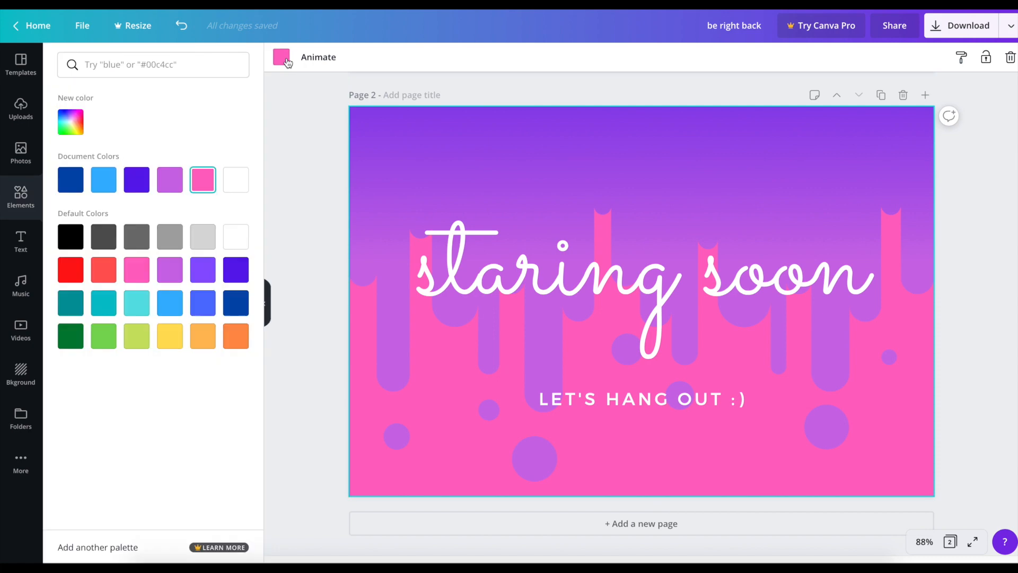
{"action": "left_click", "coordinate": [137, 180]}
{"action": "left_click", "coordinate": [170, 180]}
{"action": "left_click", "coordinate": [202, 269]}
{"action": "left_click", "coordinate": [234, 270]}
{"action": "left_click", "coordinate": [76, 130]}
{"action": "left_click_drag", "start_coordinate": [209, 228], "coordinate": [240, 186]}
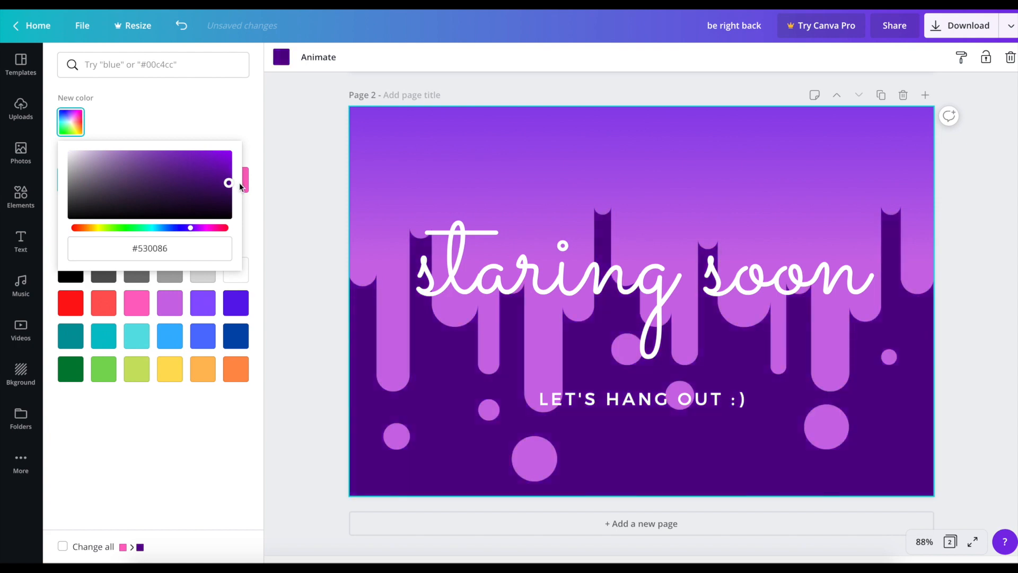
{"action": "left_click", "coordinate": [243, 123]}
{"action": "scroll", "coordinate": [314, 173], "scroll_direction": "up", "scroll_amount": 5}
{"action": "scroll", "coordinate": [375, 167], "scroll_direction": "down", "scroll_amount": 3}
Recolour the be right back page's pink background to dark purple
{"action": "left_click", "coordinate": [375, 170]}
{"action": "left_click", "coordinate": [285, 55]}
{"action": "left_click", "coordinate": [283, 57]}
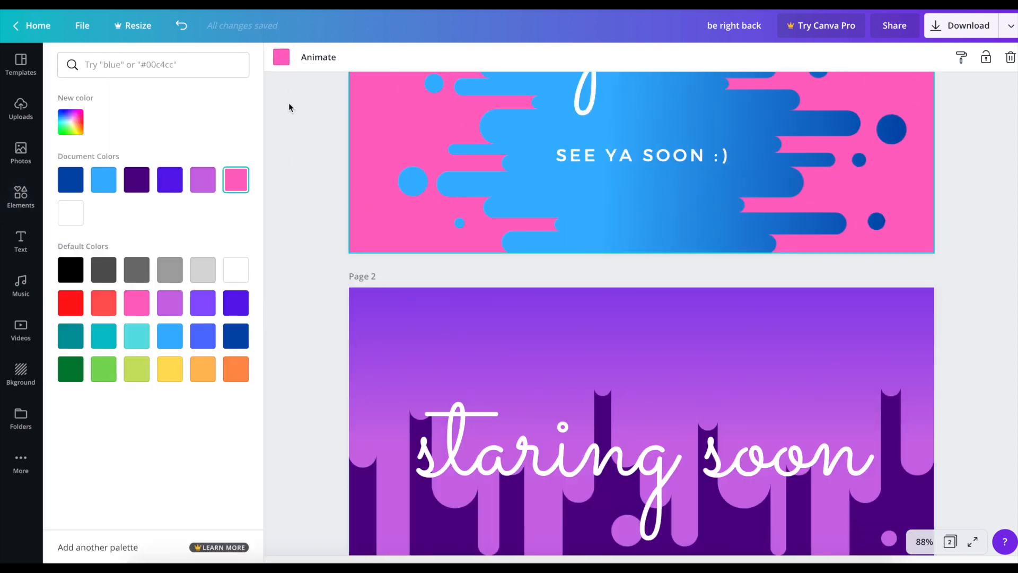
{"action": "left_click", "coordinate": [78, 136]}
{"action": "left_click_drag", "start_coordinate": [223, 228], "coordinate": [164, 228]}
{"action": "left_click_drag", "start_coordinate": [166, 153], "coordinate": [202, 155]}
{"action": "scroll", "coordinate": [319, 187], "scroll_direction": "up", "scroll_amount": 5}
{"action": "left_click", "coordinate": [203, 302]}
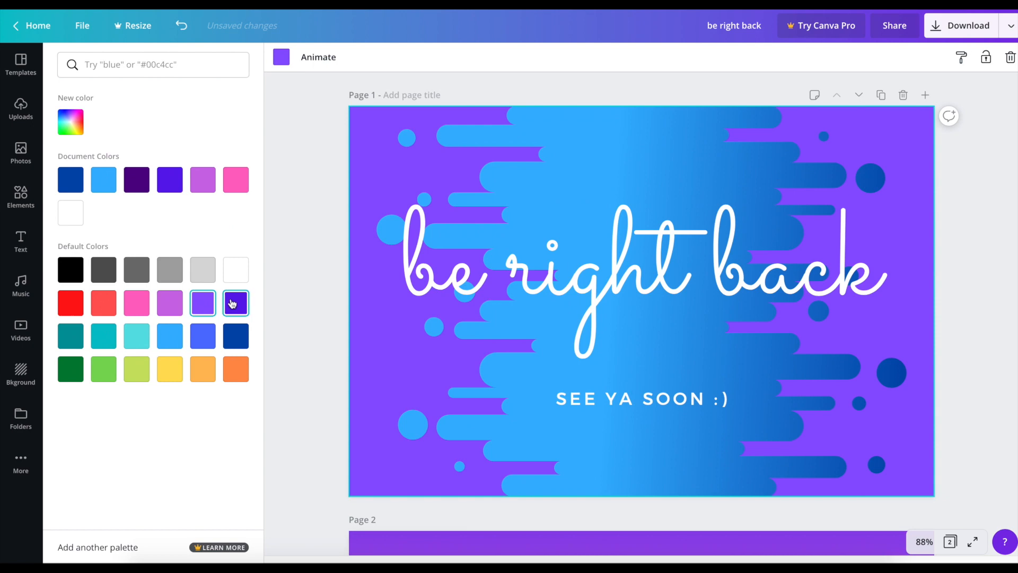
{"action": "scroll", "coordinate": [313, 342], "scroll_direction": "down", "scroll_amount": 5}
{"action": "left_click", "coordinate": [137, 179]}
{"action": "scroll", "coordinate": [304, 193], "scroll_direction": "up", "scroll_amount": 5}
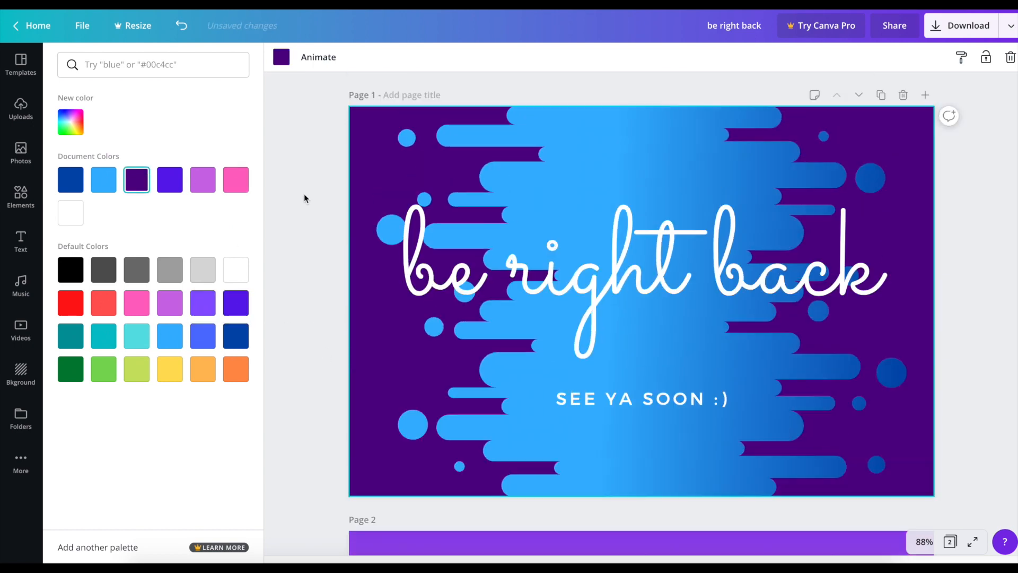
Turn the drip gradient's first colour purple on page 1
{"action": "left_click", "coordinate": [514, 127]}
{"action": "left_click", "coordinate": [281, 56]}
{"action": "left_click", "coordinate": [170, 270]}
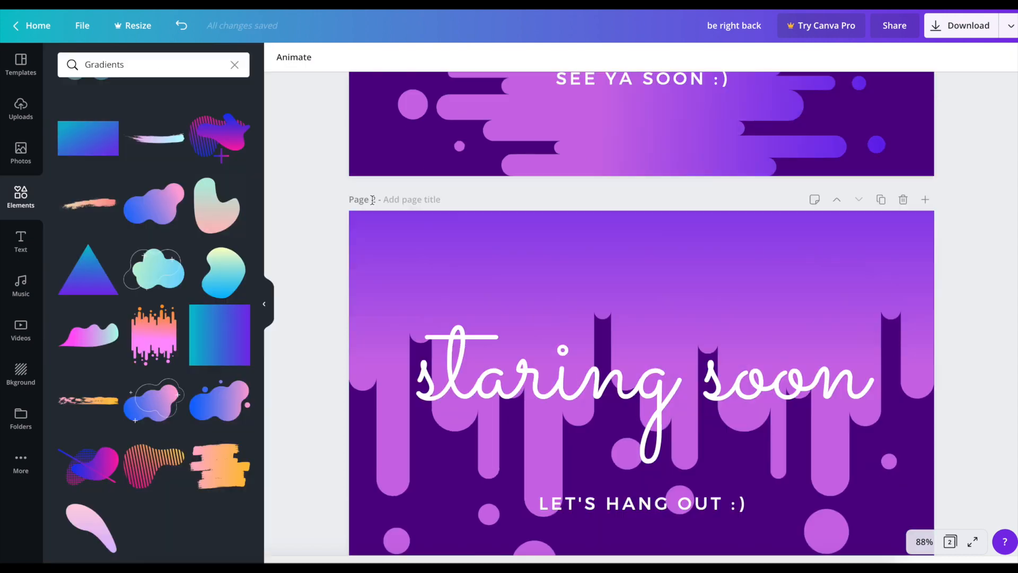
{"action": "scroll", "coordinate": [361, 224], "scroll_direction": "down", "scroll_amount": 2}
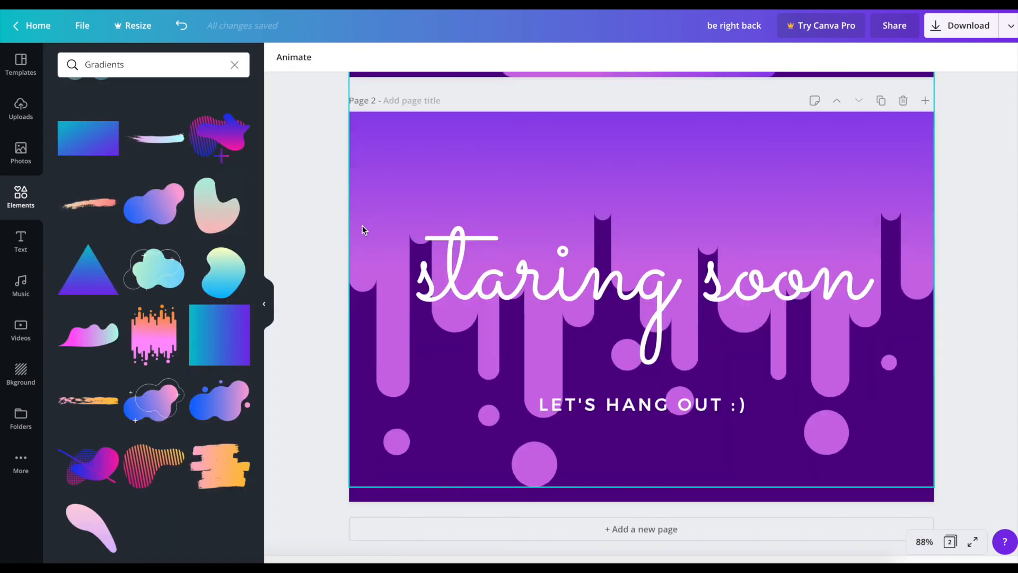
{"action": "scroll", "coordinate": [362, 225], "scroll_direction": "up", "scroll_amount": 8}
Bring up the PNG download settings with both pages selected
{"action": "left_click", "coordinate": [968, 25]}
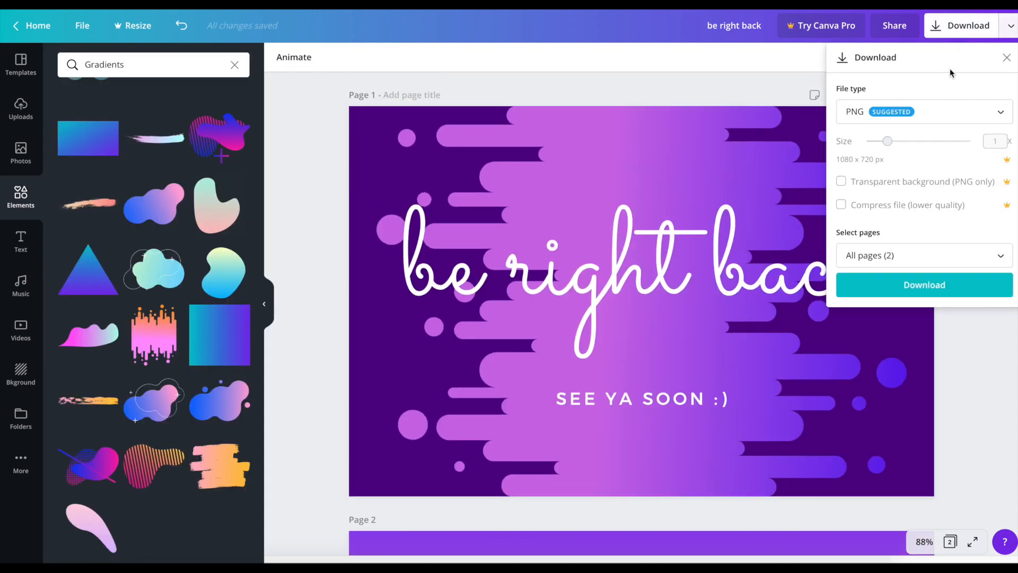
{"action": "left_click", "coordinate": [868, 262]}
{"action": "left_click", "coordinate": [928, 210]}
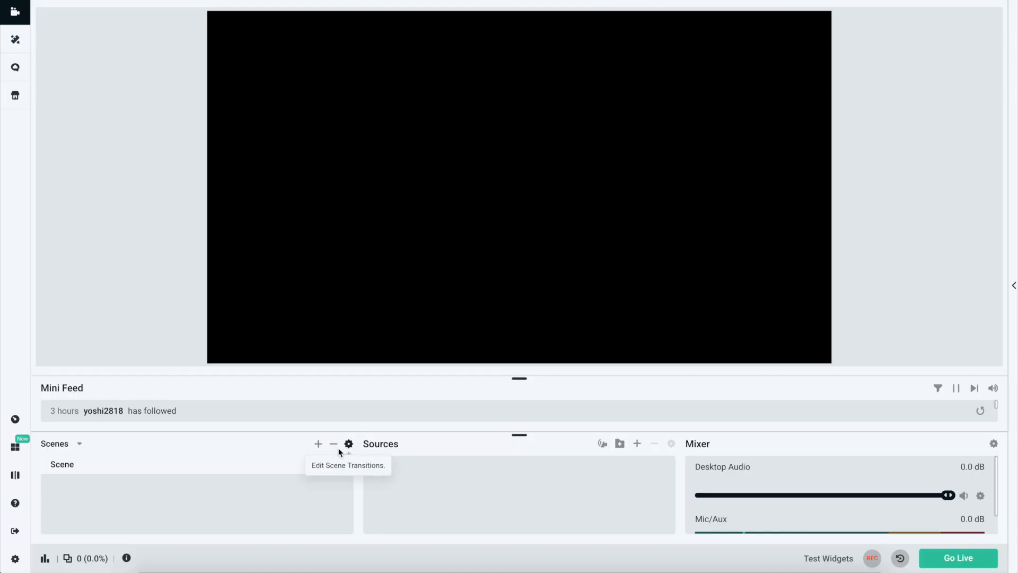
Create a BRB scene and give it an image source named BRB loading 1.png
{"action": "left_click", "coordinate": [318, 444]}
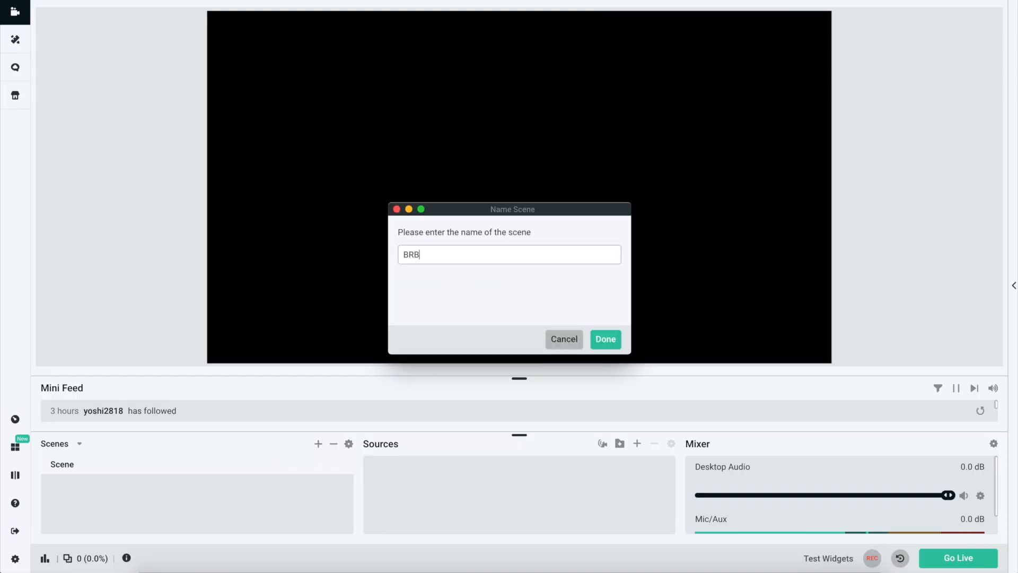
{"action": "left_click", "coordinate": [605, 339]}
{"action": "left_click", "coordinate": [636, 442]}
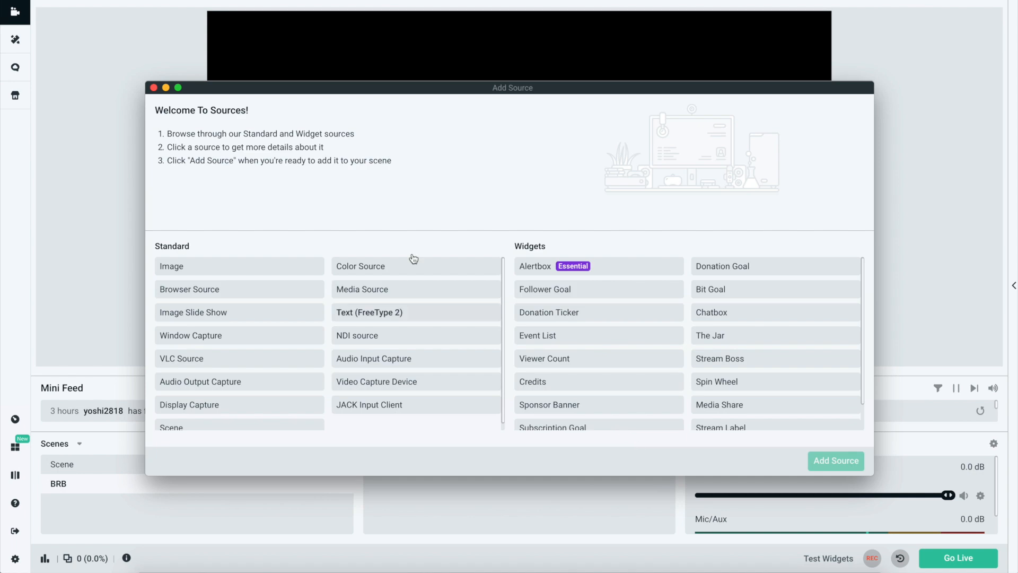
{"action": "left_click", "coordinate": [202, 263]}
{"action": "left_click", "coordinate": [847, 461]}
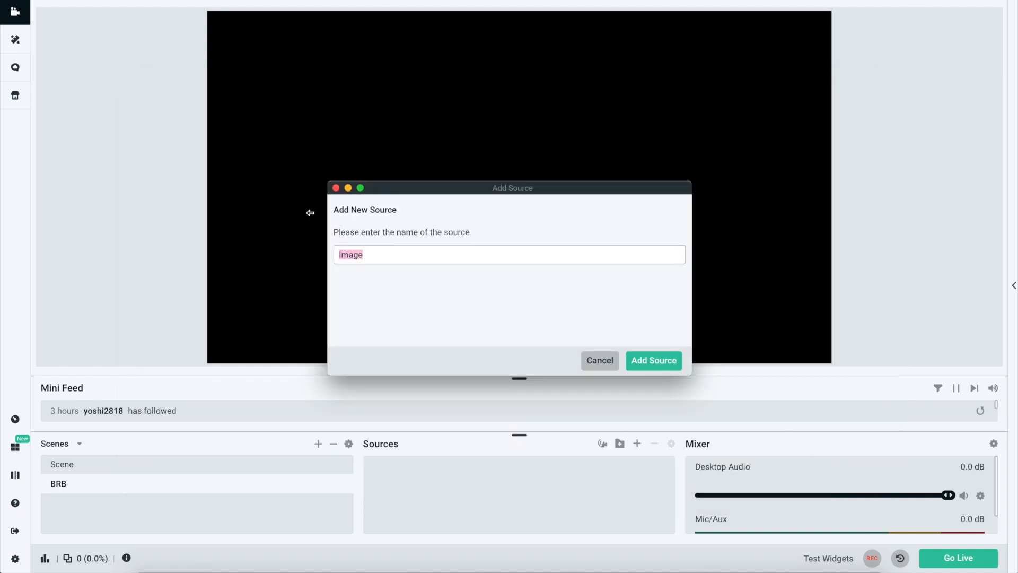
{"action": "left_click", "coordinate": [670, 361]}
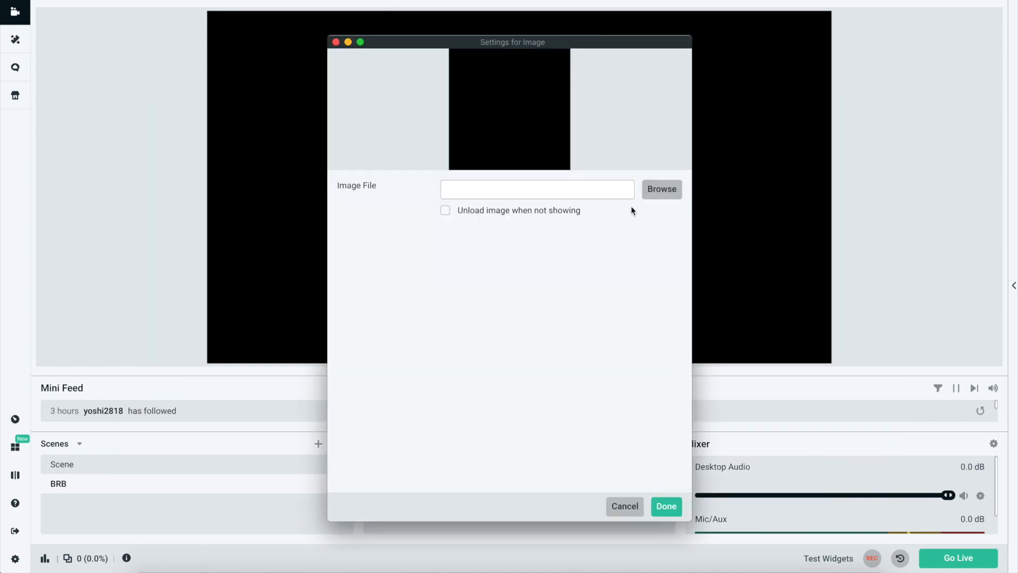
{"action": "left_click", "coordinate": [661, 189]}
{"action": "left_click", "coordinate": [411, 137]}
{"action": "left_click", "coordinate": [722, 323]}
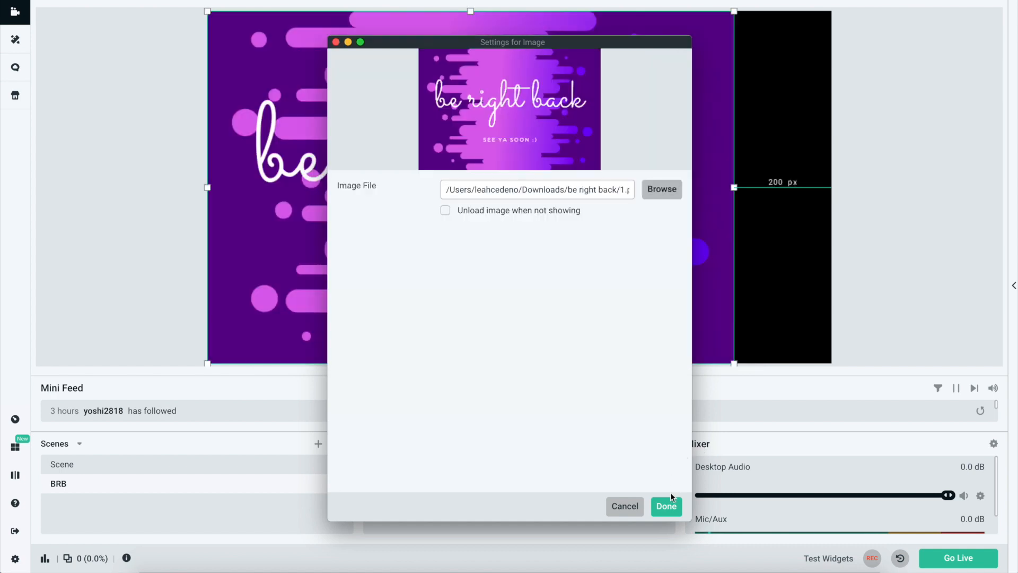
{"action": "left_click", "coordinate": [666, 508]}
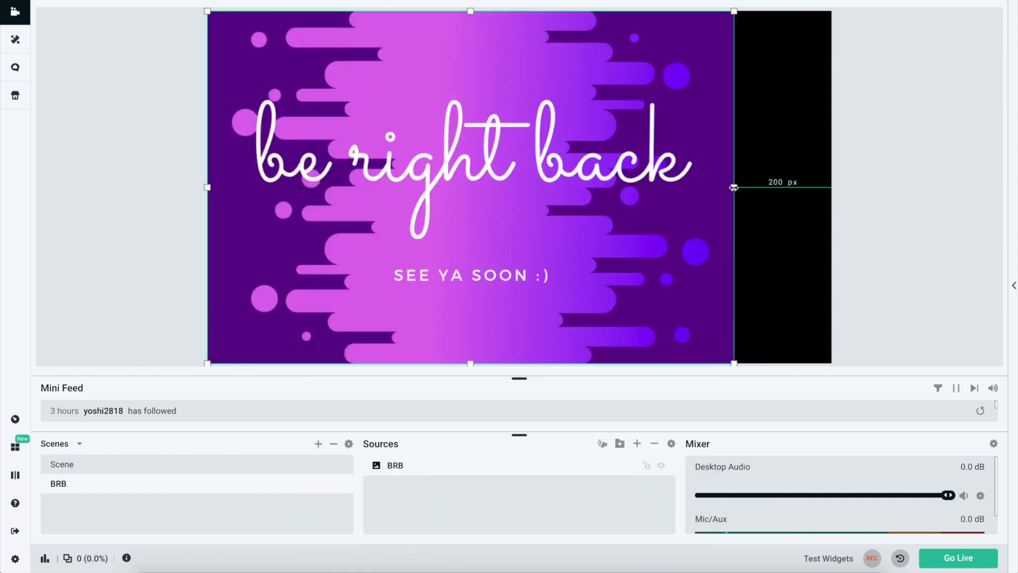
Stretch the BRB and starting soon images so each fills the canvas
{"action": "left_click_drag", "start_coordinate": [733, 187], "coordinate": [724, 225]}
{"action": "left_click_drag", "start_coordinate": [726, 184], "coordinate": [832, 195]}
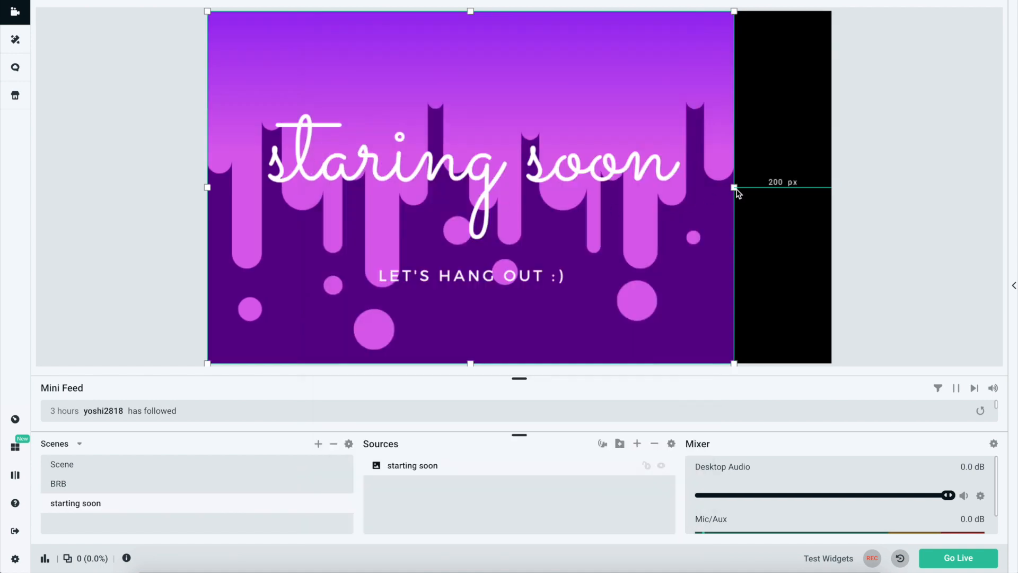
{"action": "left_click_drag", "start_coordinate": [737, 190], "coordinate": [833, 180]}
{"action": "left_click_drag", "start_coordinate": [729, 216], "coordinate": [733, 190]}
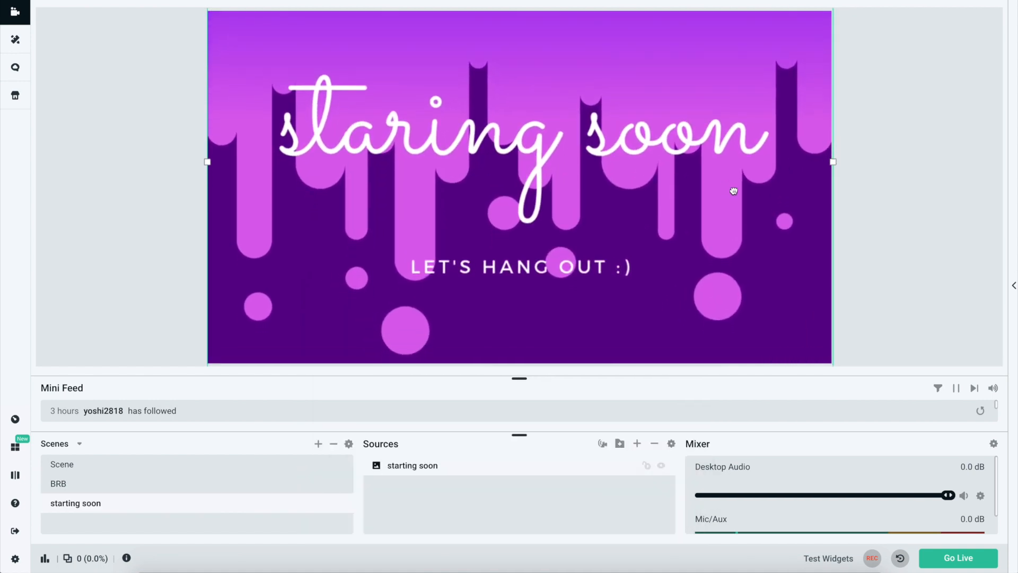
{"action": "left_click", "coordinate": [876, 160]}
Switch between the BRB and starting soon scenes to check both images
{"action": "left_click", "coordinate": [75, 488]}
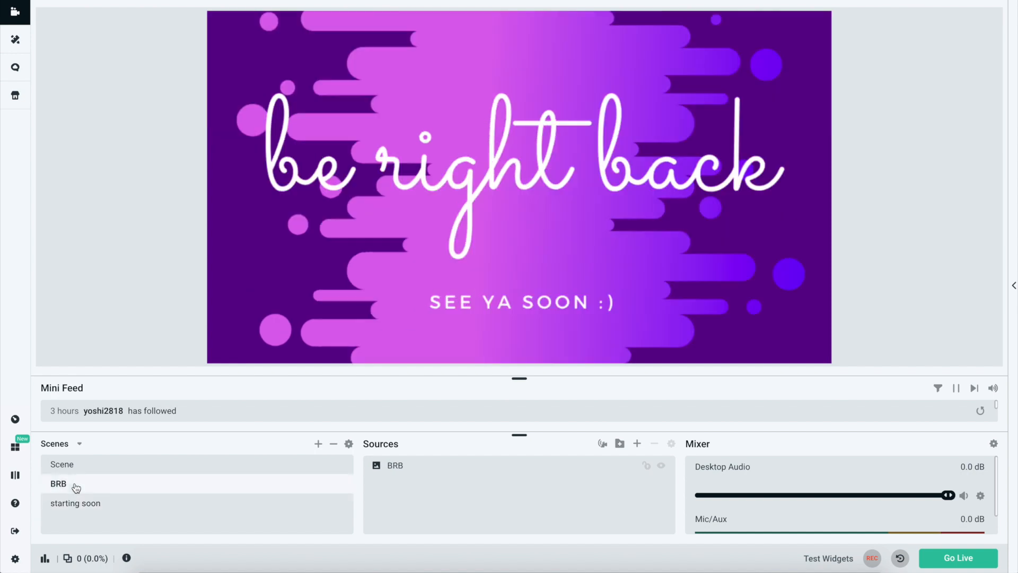
{"action": "left_click", "coordinate": [87, 513]}
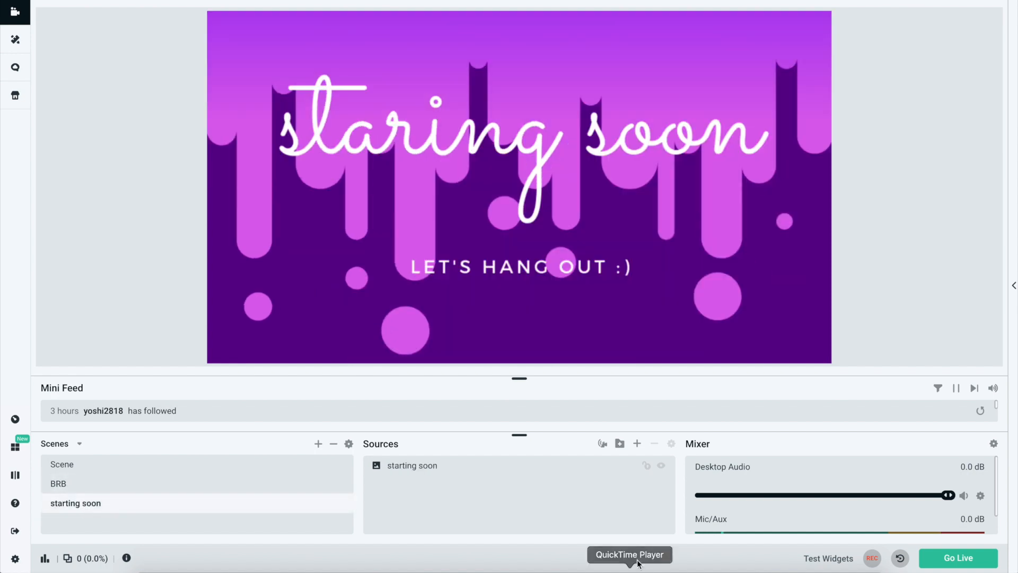
{"action": "left_click", "coordinate": [94, 489]}
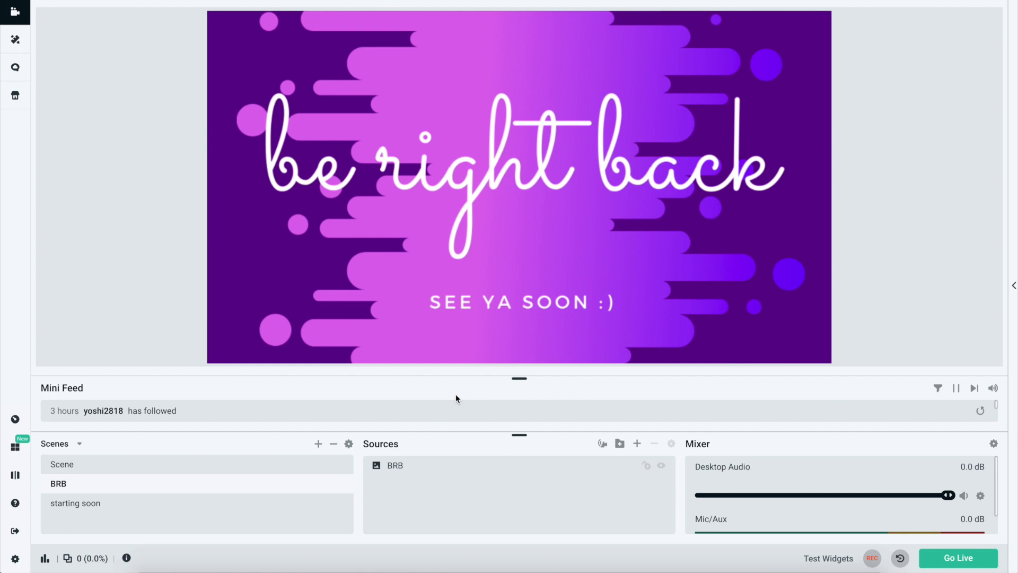